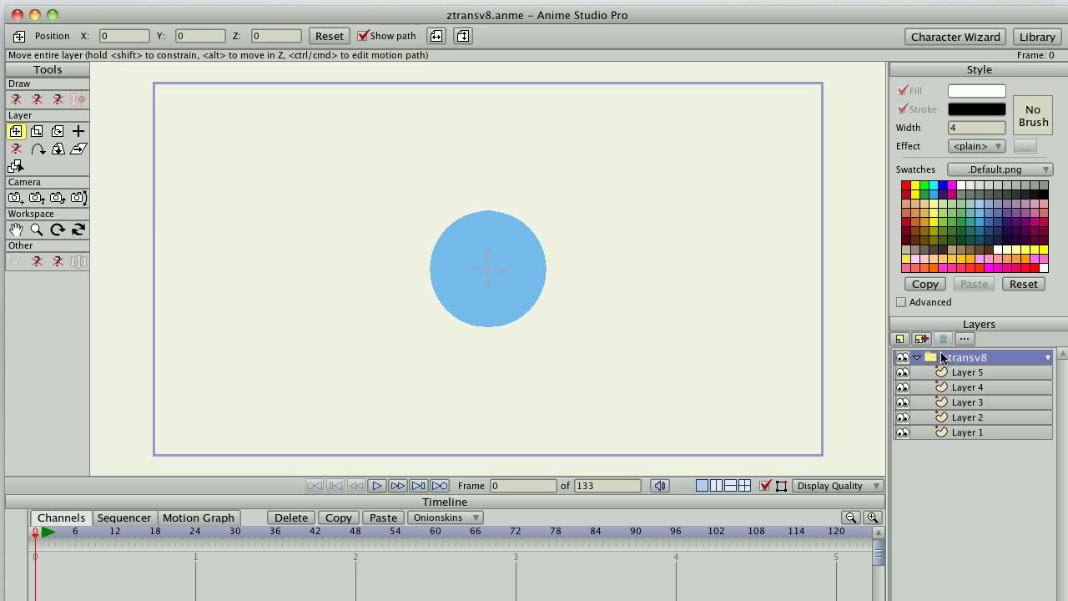
Step: Turn off the embedded script file for the ztransv8 group layer and briefly play the animation
left_click(968, 341)
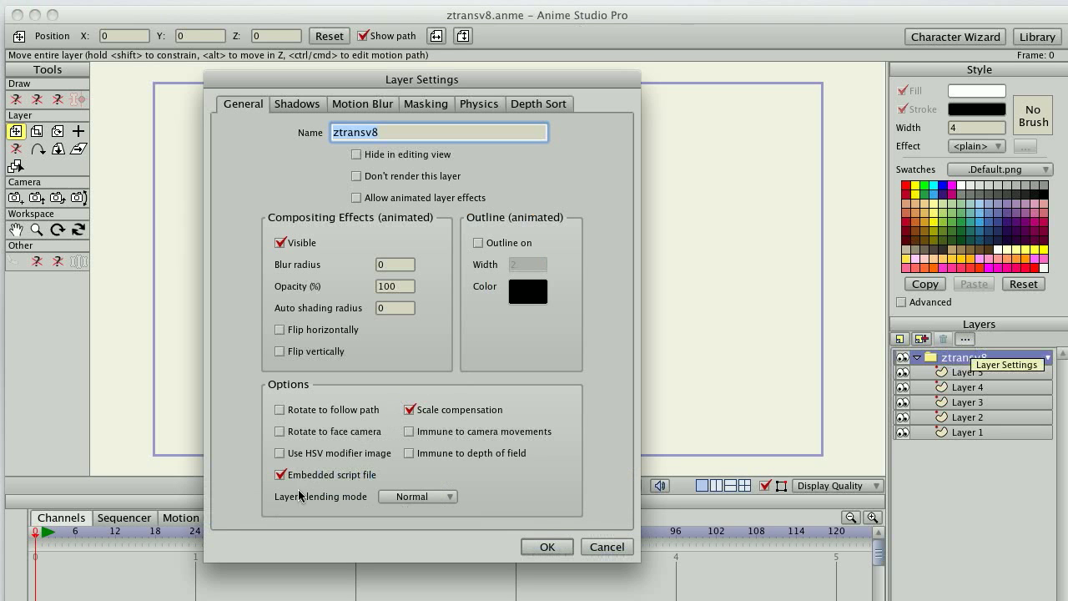
left_click(549, 546)
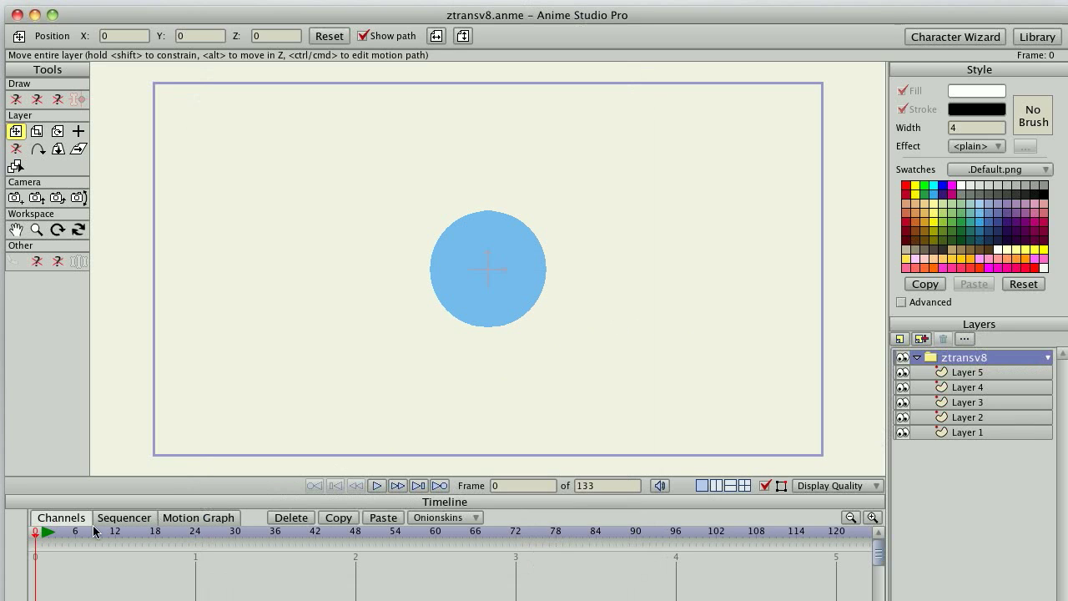
key("space")
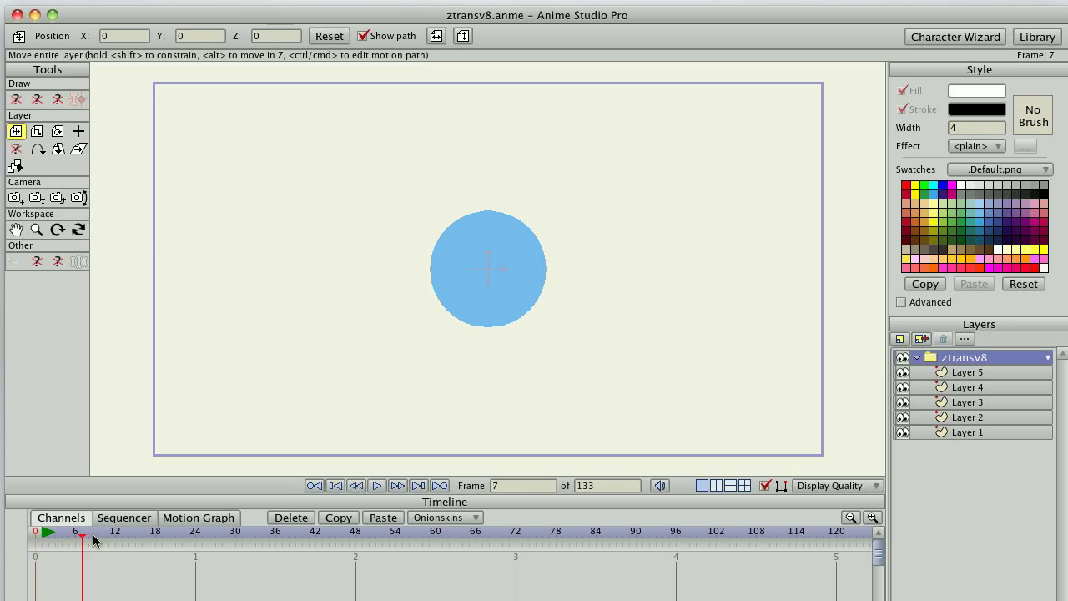
key("space")
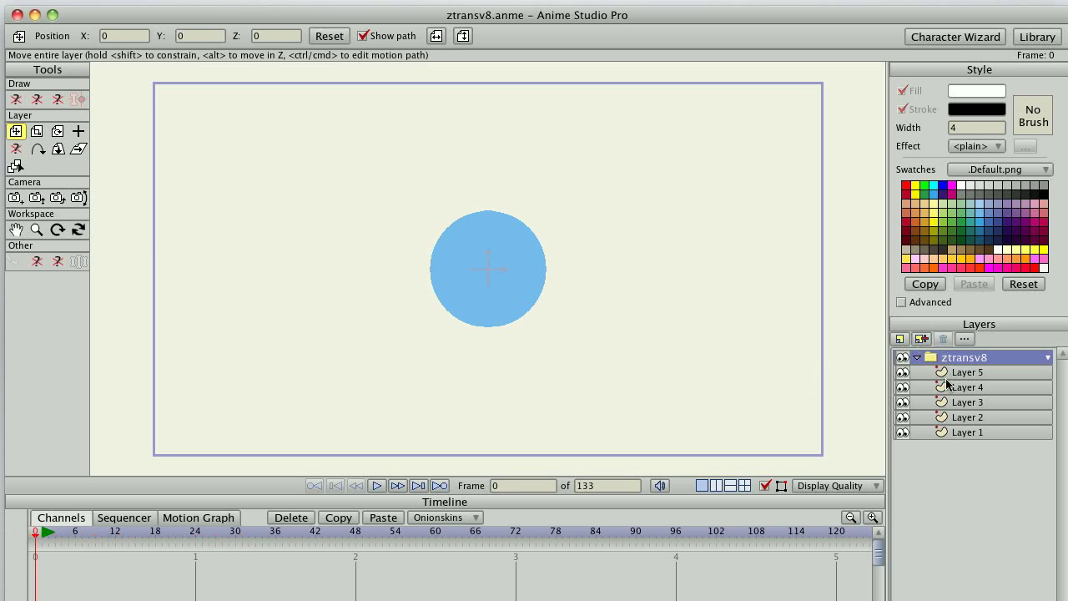
Step: Hide Layers 5 to 1 one after another and show them again to examine the stacked circles
left_click(902, 372)
left_click(902, 387)
left_click(902, 402)
left_click(902, 417)
left_click(902, 433)
left_click(902, 432)
left_click(902, 417)
left_click(902, 403)
left_click(902, 387)
left_click(903, 373)
Step: Select Layers 5 to 1 in turn to check each one's position values, ending on the ztransv8 group
left_click(945, 372)
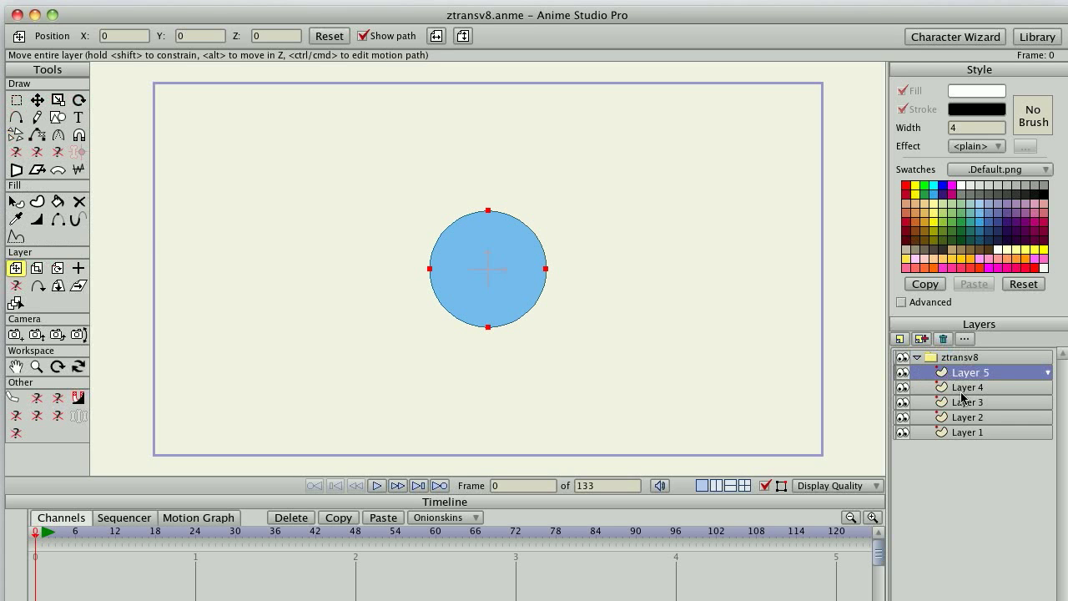
left_click(962, 389)
left_click(964, 404)
left_click(964, 418)
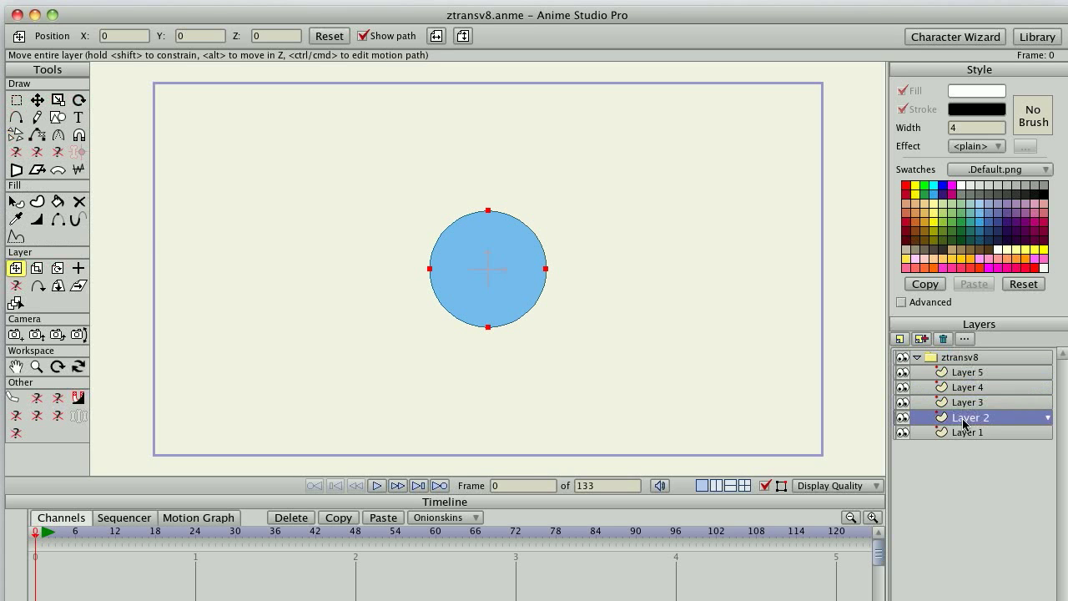
left_click(961, 433)
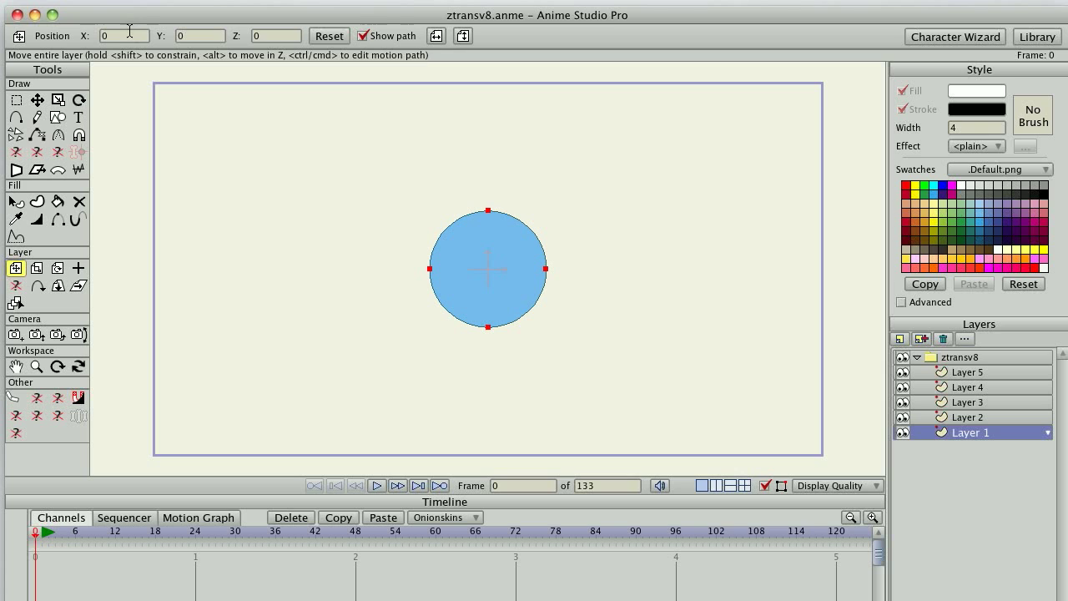
left_click(965, 359)
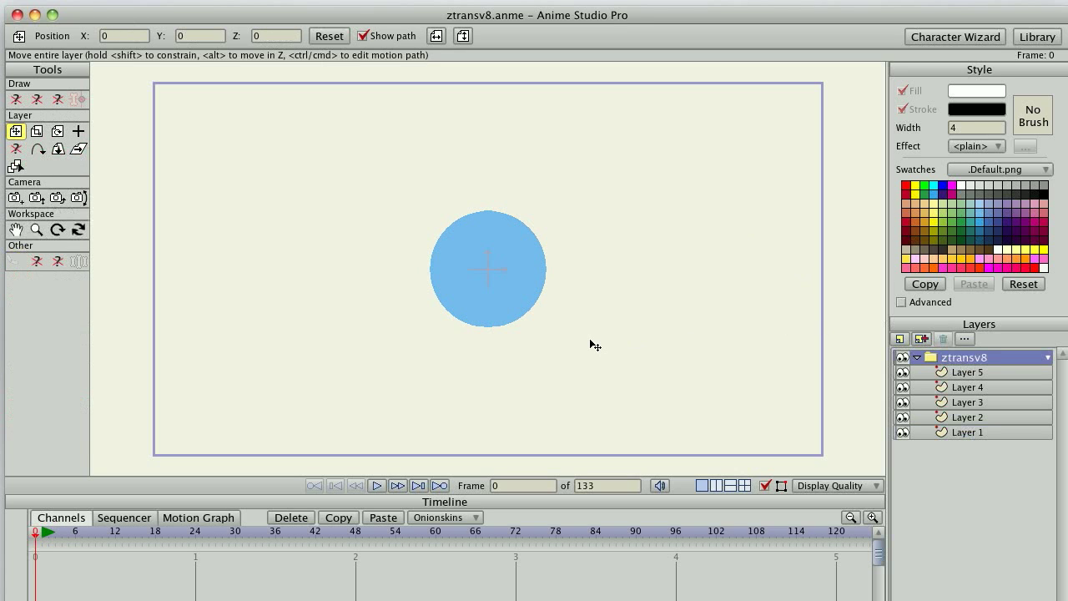
Step: Go to frame 1 and move Layer 5 forward in Z to about 0.83
key("ctrl+Right")
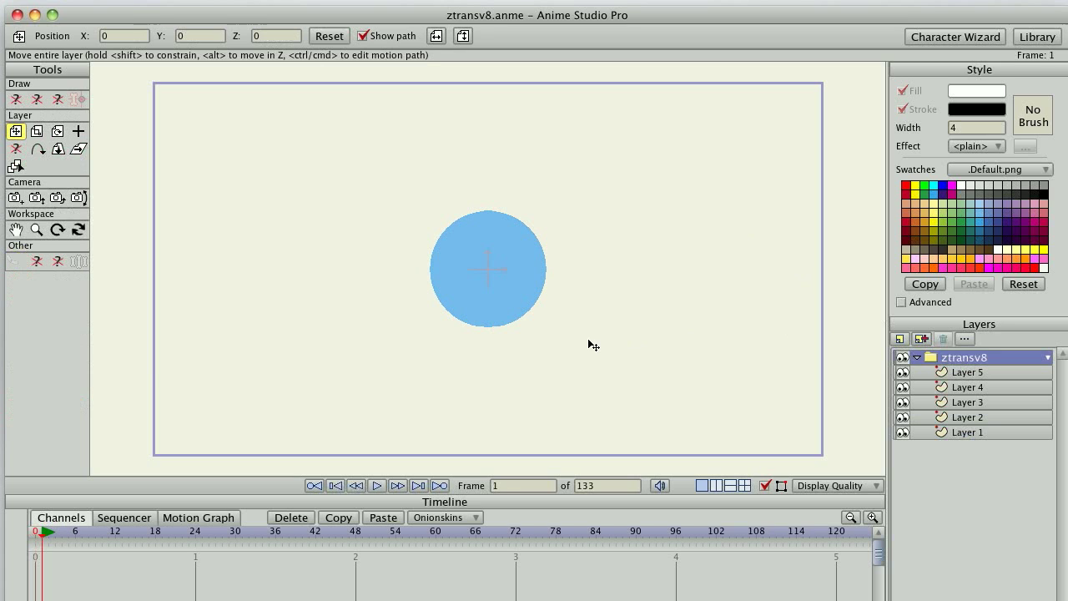
left_click(947, 373)
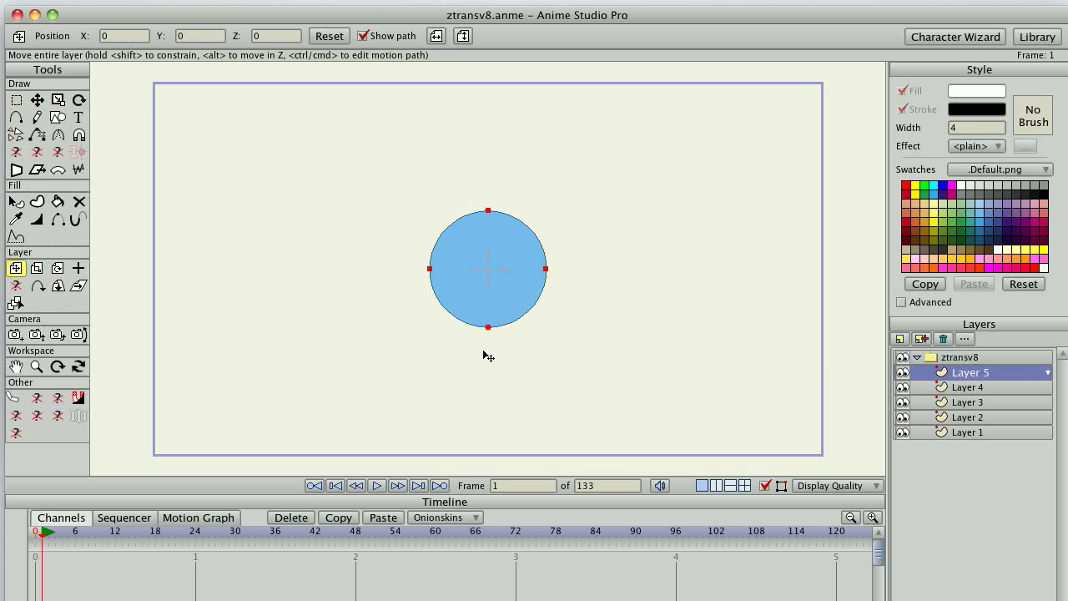
left_click_drag(509, 286, 591, 298)
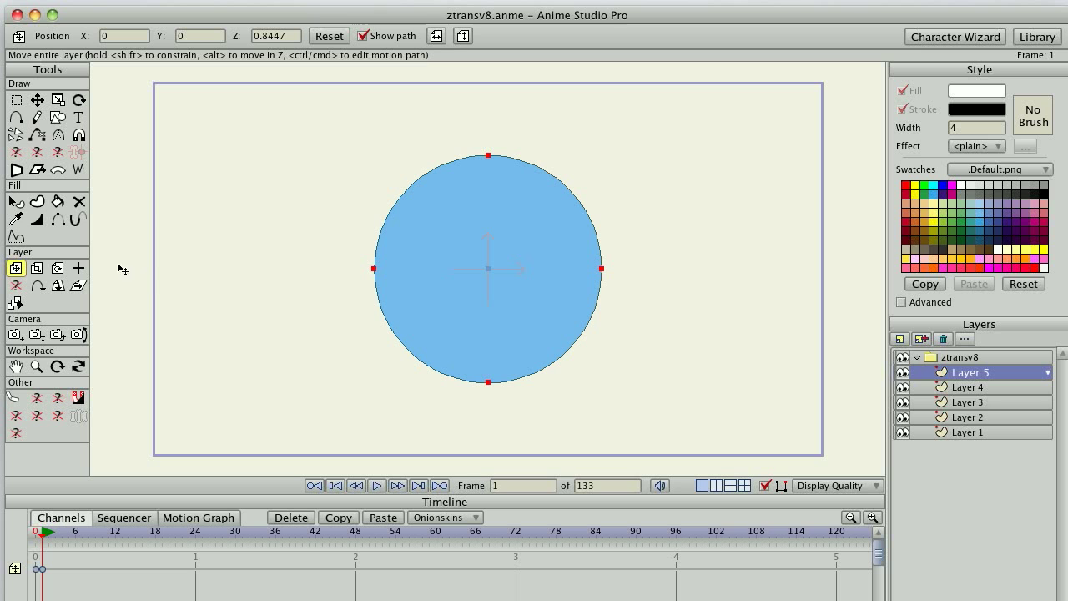
mouse_move(477, 281)
left_mouse_down()
mouse_move(489, 298)
mouse_move(469, 287)
left_mouse_up()
left_click_drag(594, 301, 546, 306)
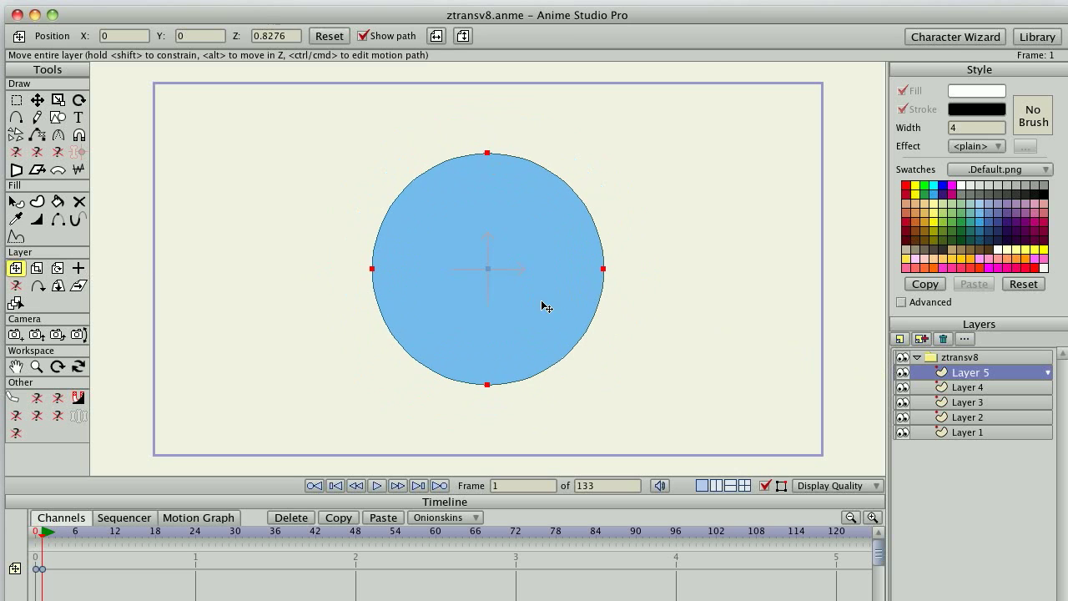
Step: Review the depth sorting options in the ztransv8 group's layer settings
double_click(960, 359)
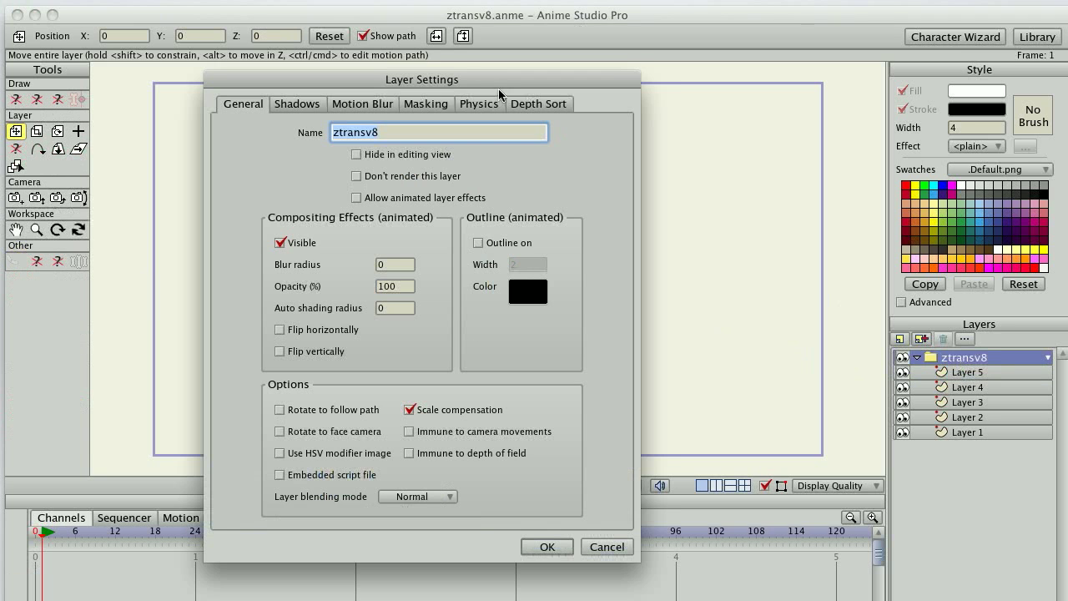
left_click(527, 104)
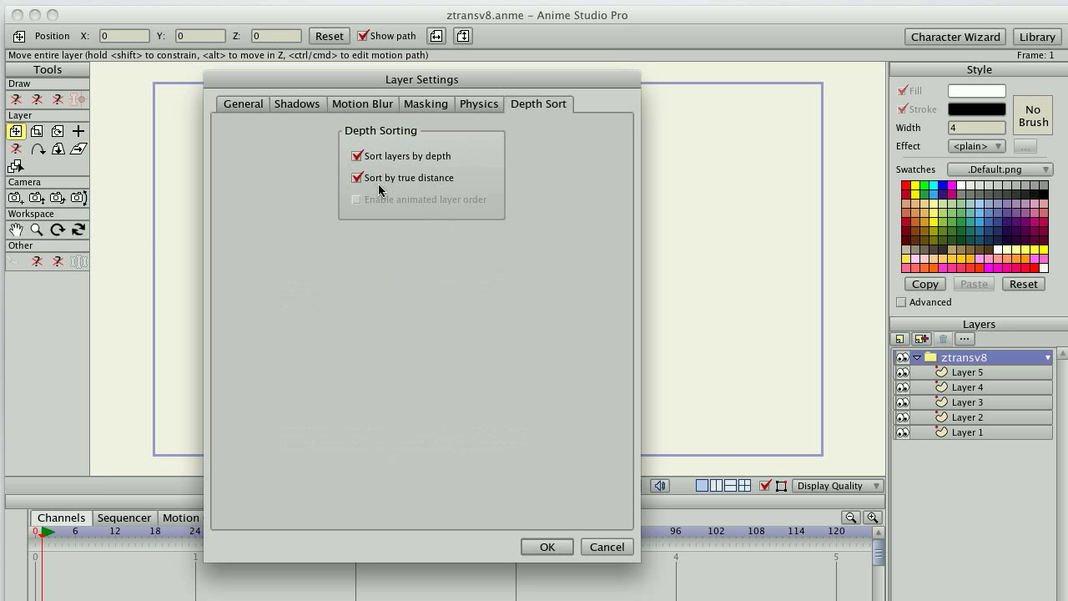
left_click(560, 546)
Step: Move Layer 5 back in Z to about -1.41 at frame 1
left_click_drag(520, 295, 451, 284)
left_click(983, 374)
left_click_drag(543, 300, 435, 252)
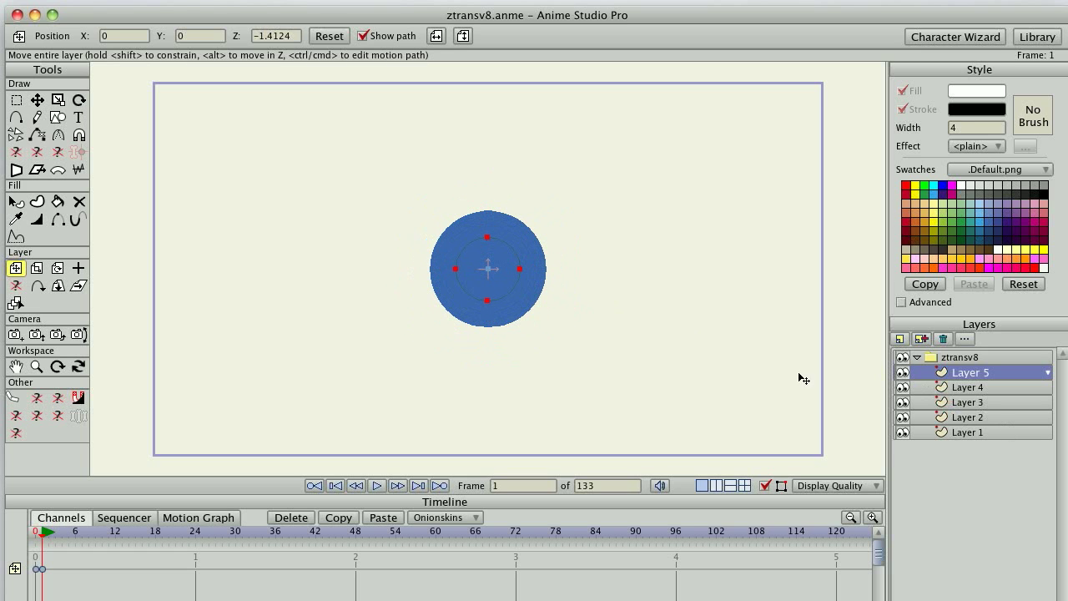
Step: Push Layer 4 slightly back in Z and move Layer 3 back to about Z -0.07
left_click(967, 389)
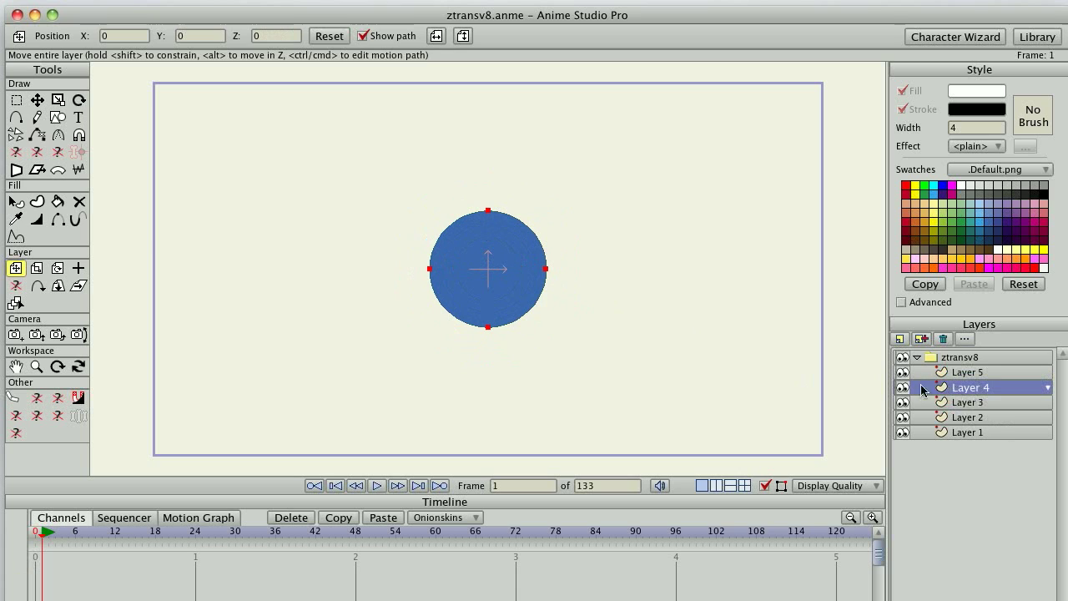
left_click_drag(529, 295, 534, 303)
left_click(940, 402)
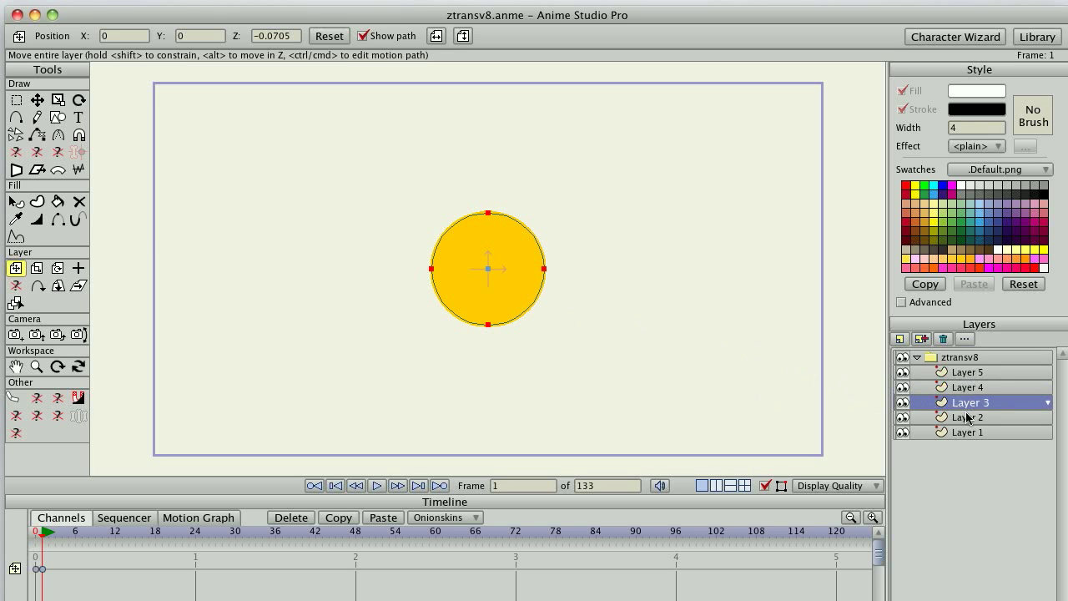
Step: Move the whole ztransv8 group sideways to about X 1.64, Y -0.09 at frame 1
left_click(965, 359)
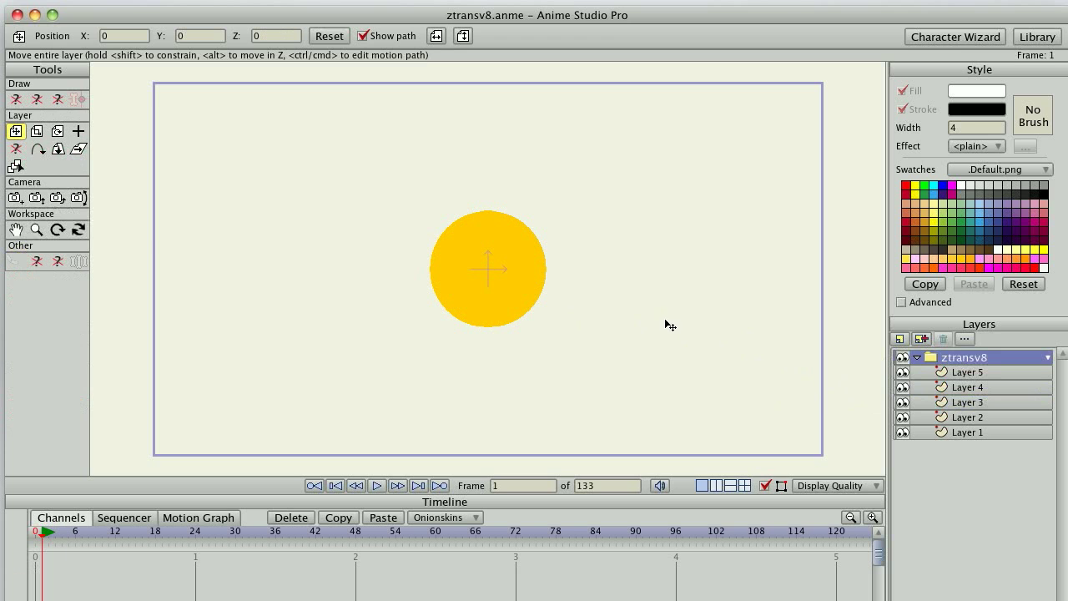
mouse_move(562, 298)
left_mouse_down()
mouse_move(546, 296)
mouse_move(644, 317)
mouse_move(739, 298)
mouse_move(858, 310)
mouse_move(827, 303)
left_mouse_up()
Step: Push Layers 4, 3 and 2 back in Z to about -0.54, -0.30 and -0.17 respectively
left_click(951, 373)
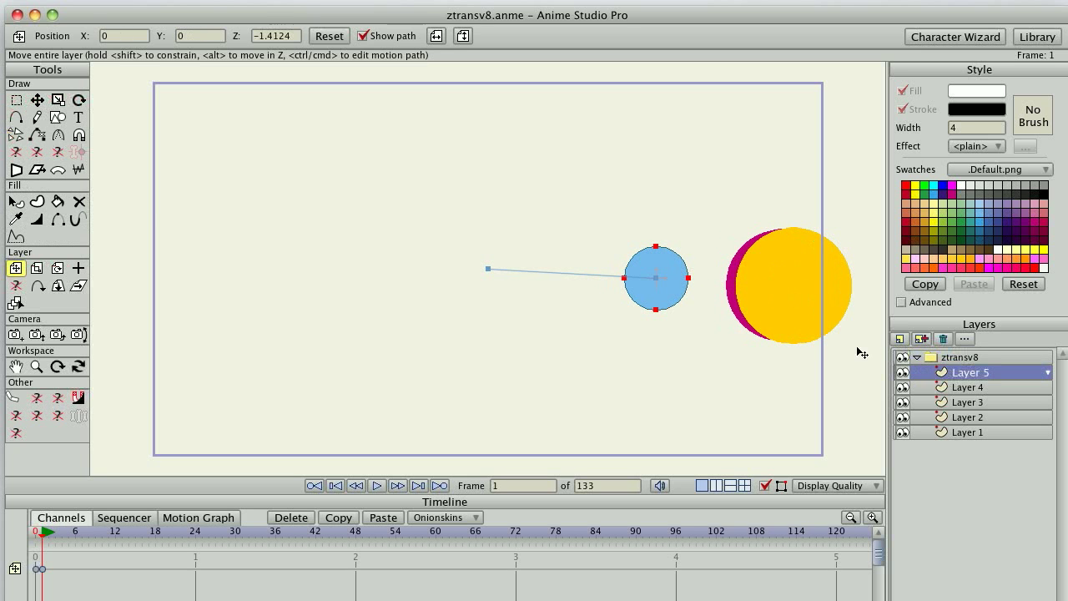
left_click(941, 387)
mouse_move(763, 305)
left_mouse_down()
mouse_move(714, 288)
mouse_move(762, 306)
left_mouse_up()
left_click(952, 403)
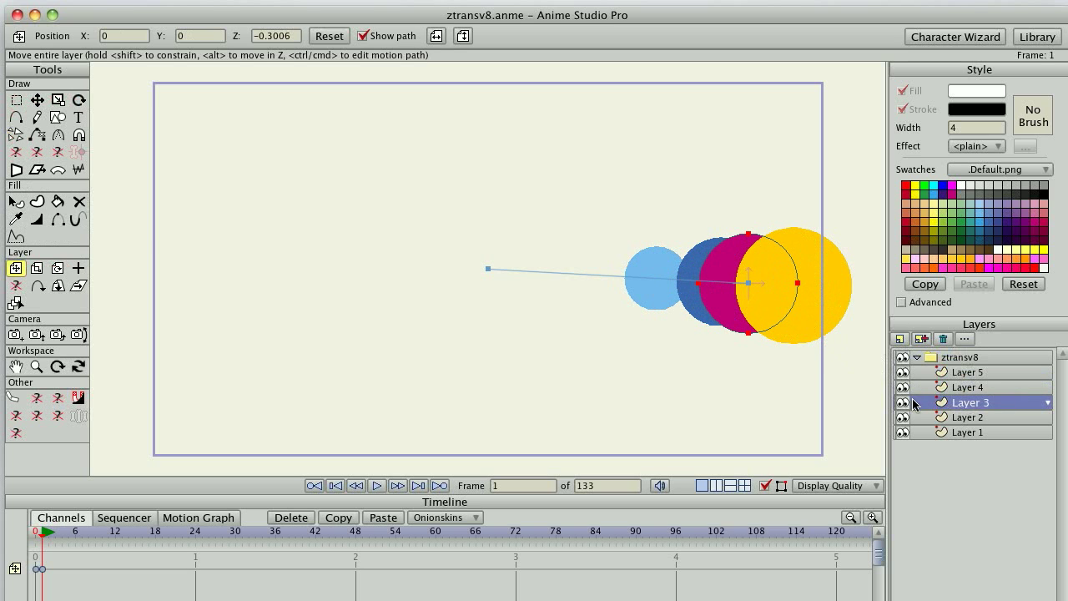
left_click(946, 422)
left_click_drag(810, 346, 799, 339)
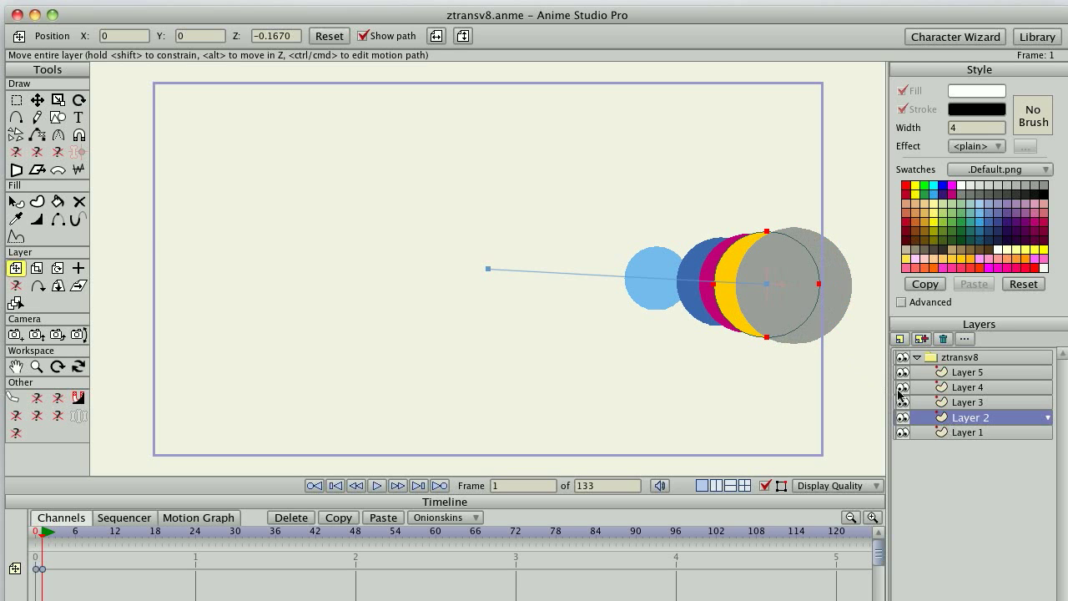
Step: Move Layer 4 and Layer 3 further back in Z to space the circles more evenly
left_click(955, 376)
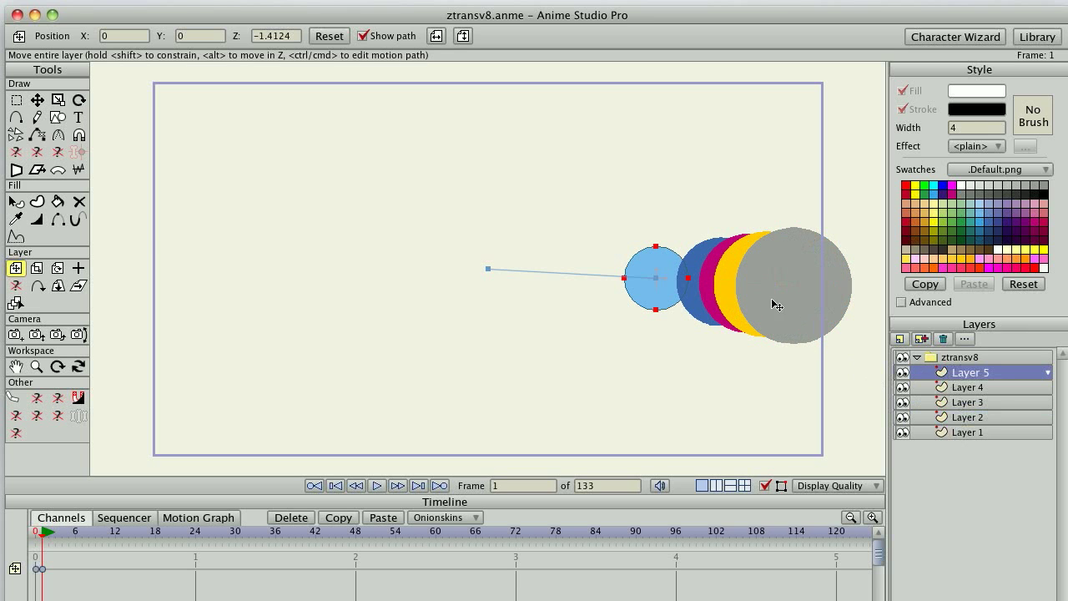
left_click(939, 388)
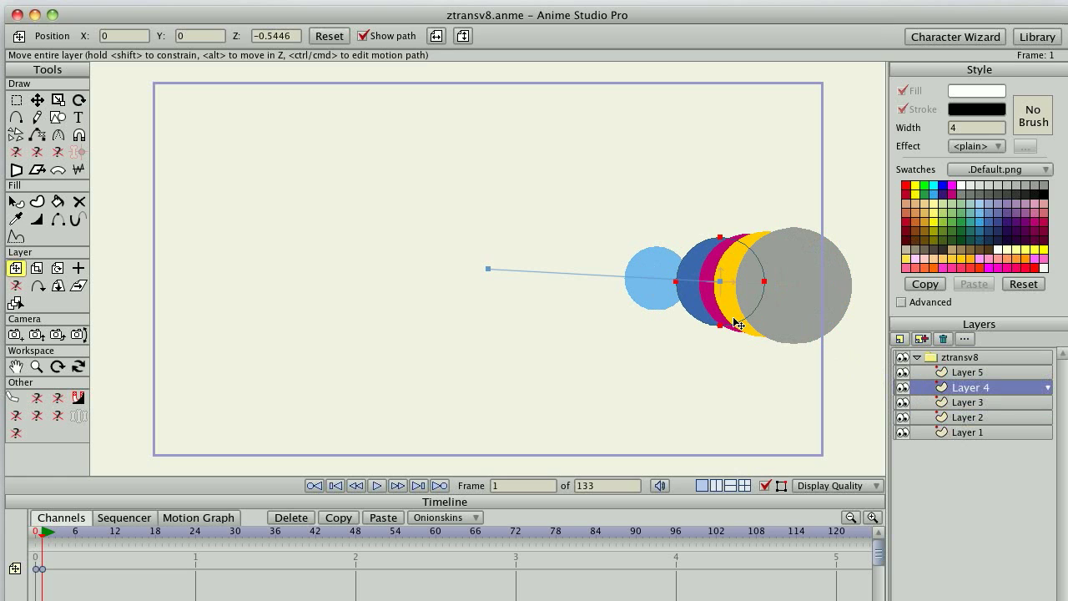
left_click_drag(720, 317, 703, 312)
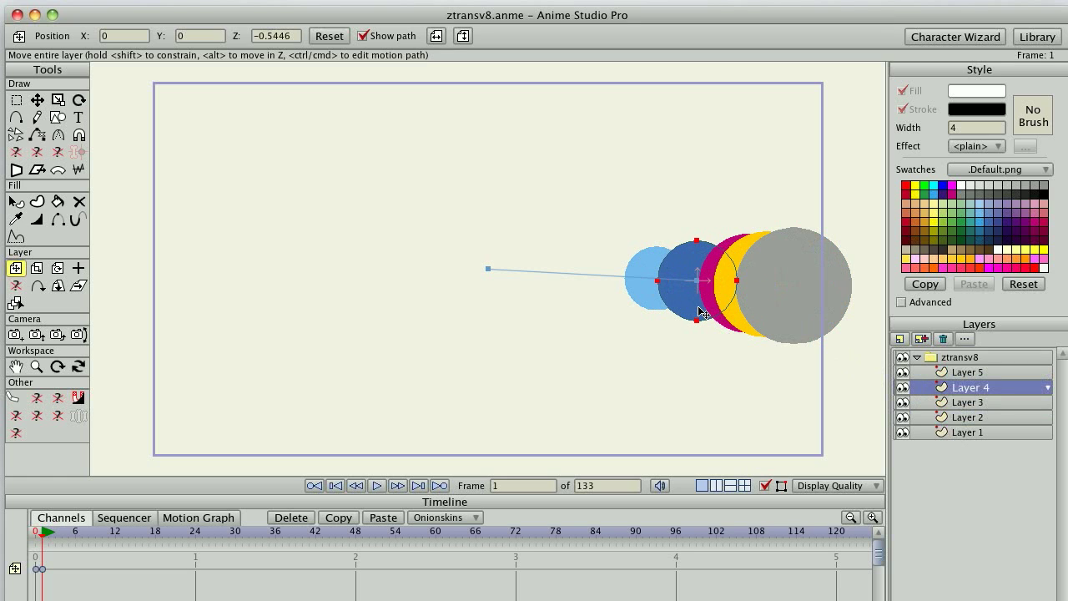
left_click(959, 403)
left_click_drag(793, 343, 775, 334)
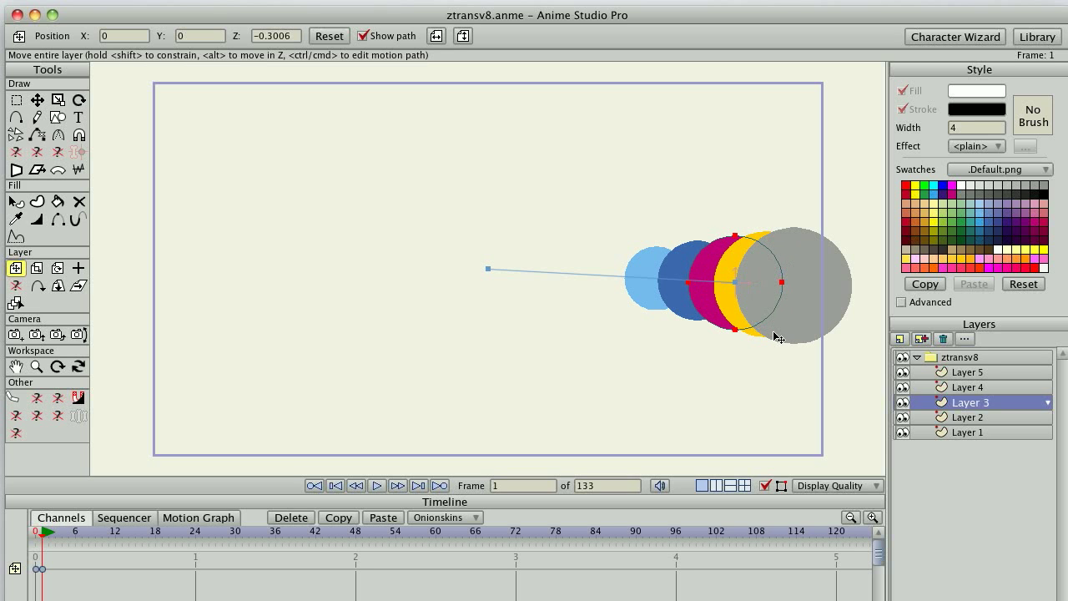
Step: Reposition the ztransv8 group to about X 1.59, Y 0.05 and Z 0.17 at frame 1
left_click(938, 357)
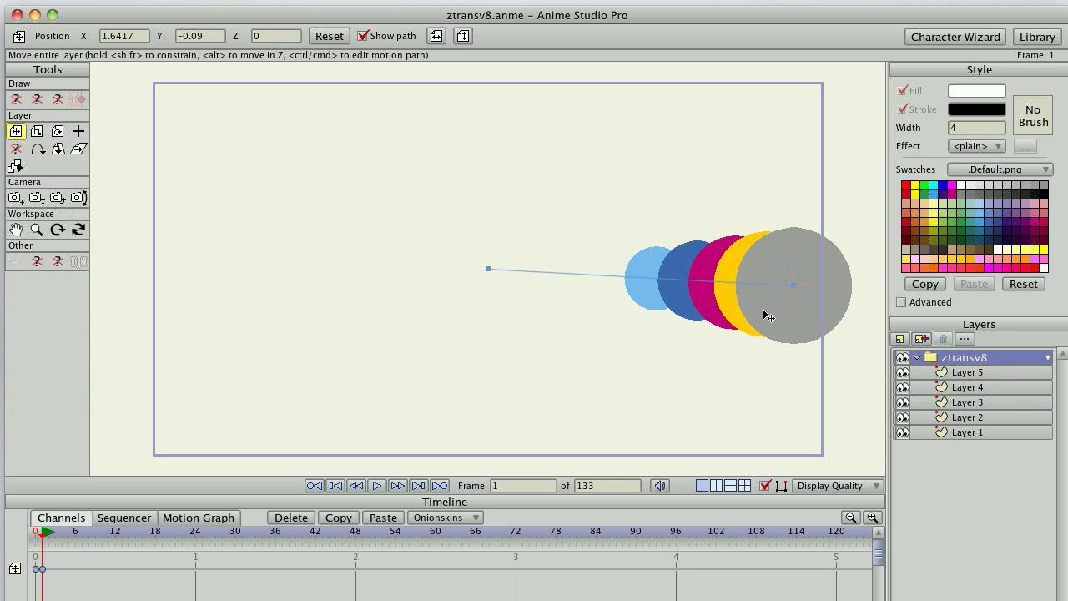
left_click_drag(639, 308, 755, 288)
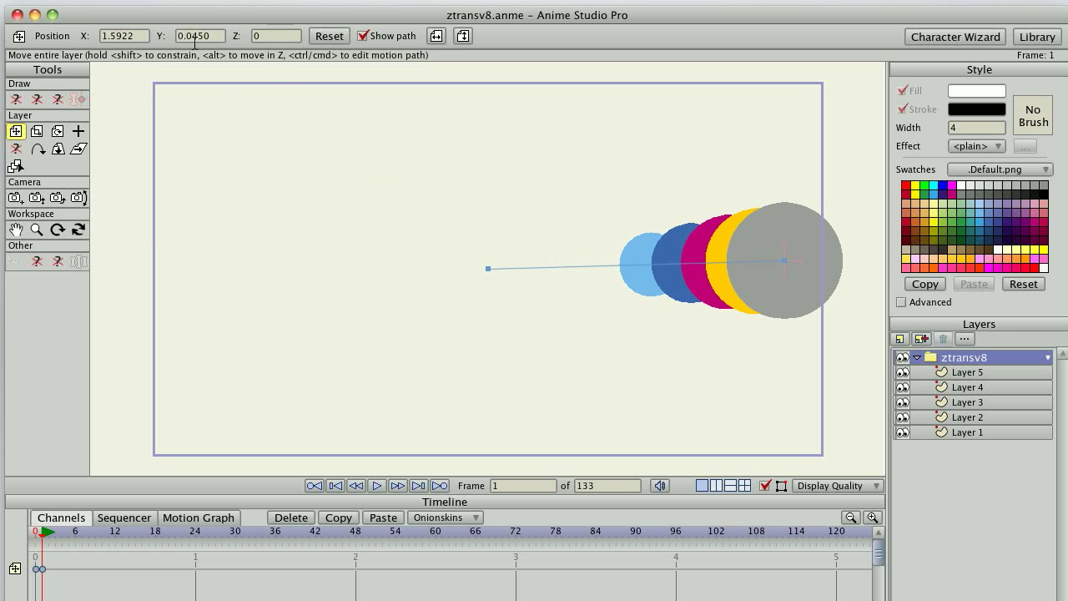
left_click(985, 376)
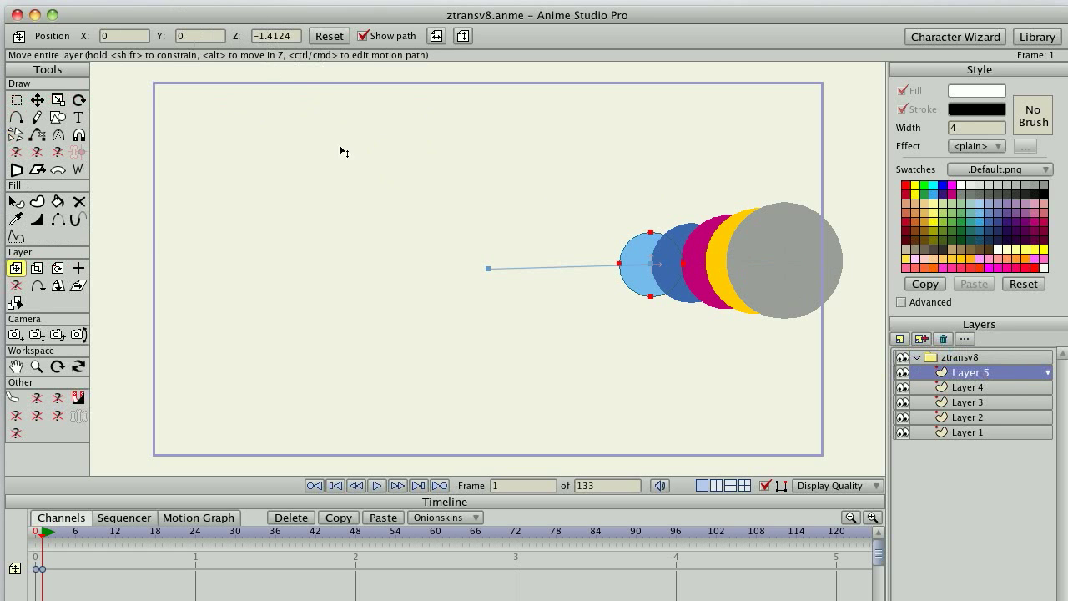
left_click(964, 359)
mouse_move(674, 274)
left_mouse_down()
mouse_move(503, 245)
mouse_move(784, 317)
mouse_move(625, 279)
mouse_move(834, 340)
mouse_move(434, 231)
mouse_move(840, 336)
mouse_move(465, 225)
mouse_move(723, 315)
mouse_move(592, 258)
mouse_move(425, 222)
mouse_move(741, 317)
mouse_move(537, 264)
mouse_move(675, 310)
mouse_move(560, 284)
mouse_move(576, 285)
left_mouse_up()
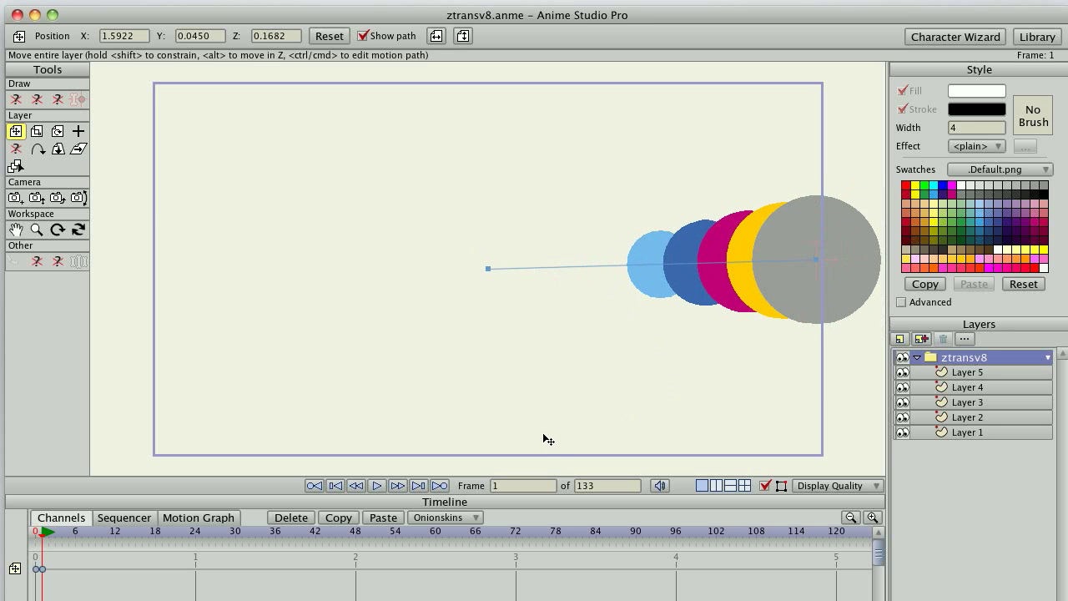
Step: Return to frame 0 and embed the script file hm_zindex-offset.lua in the ztransv8 group layer
key("ctrl+Left")
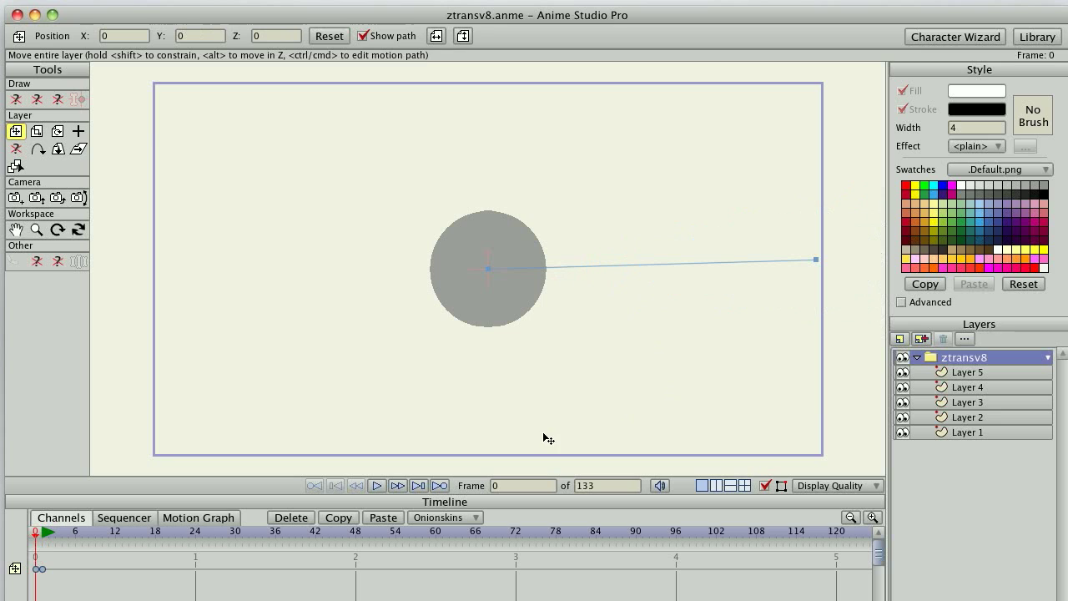
left_click(965, 339)
left_click(332, 474)
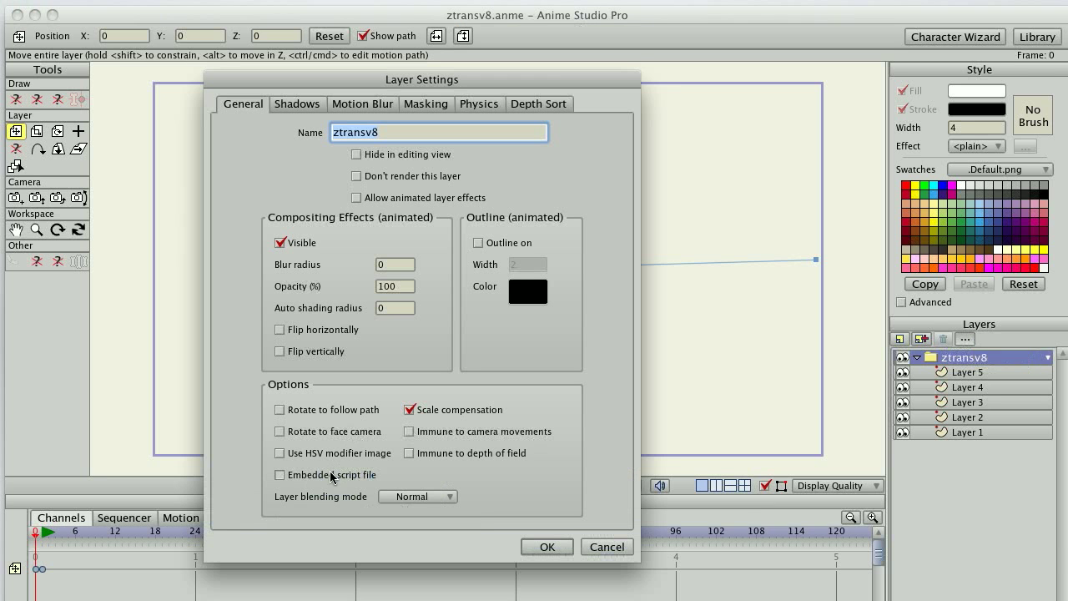
left_click(601, 197)
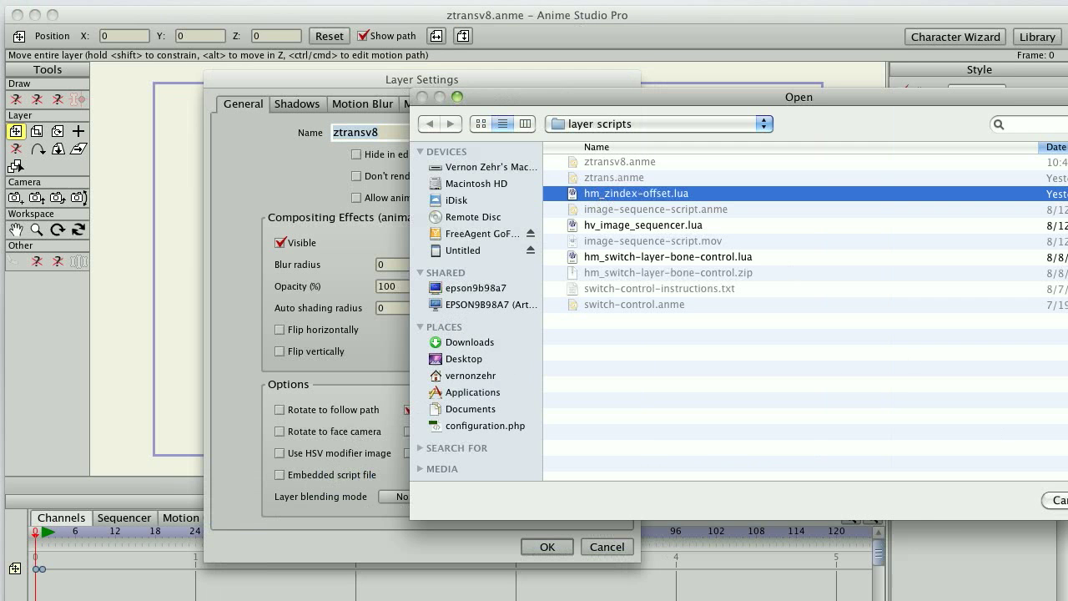
key("Return")
left_click(545, 547)
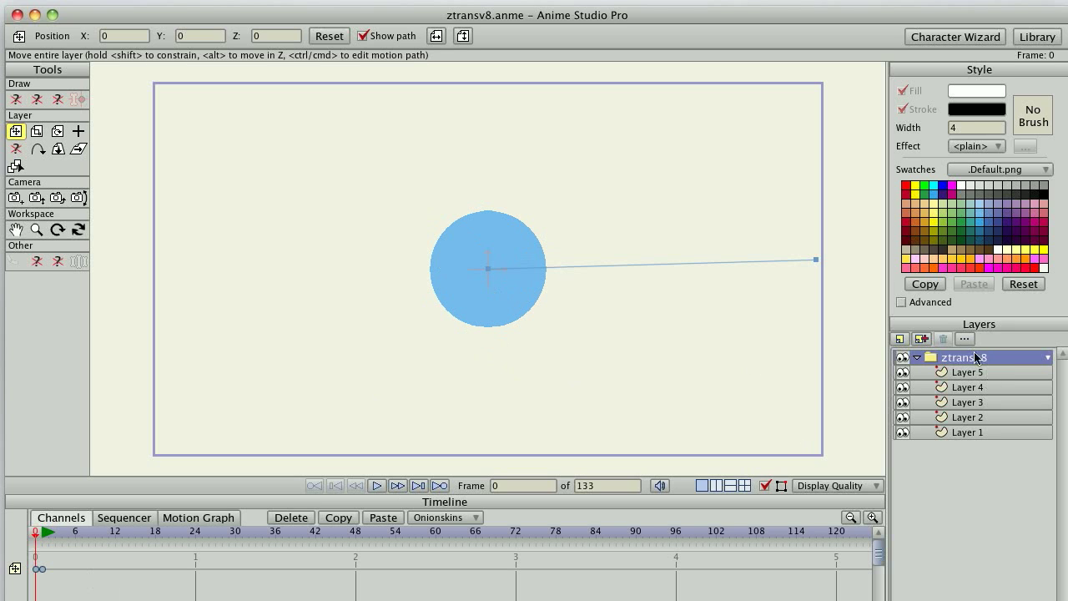
Step: Go to frame 1 and briefly play the animation to check the circles' sizes with the script active
left_click(42, 534)
key("space")
key("space")
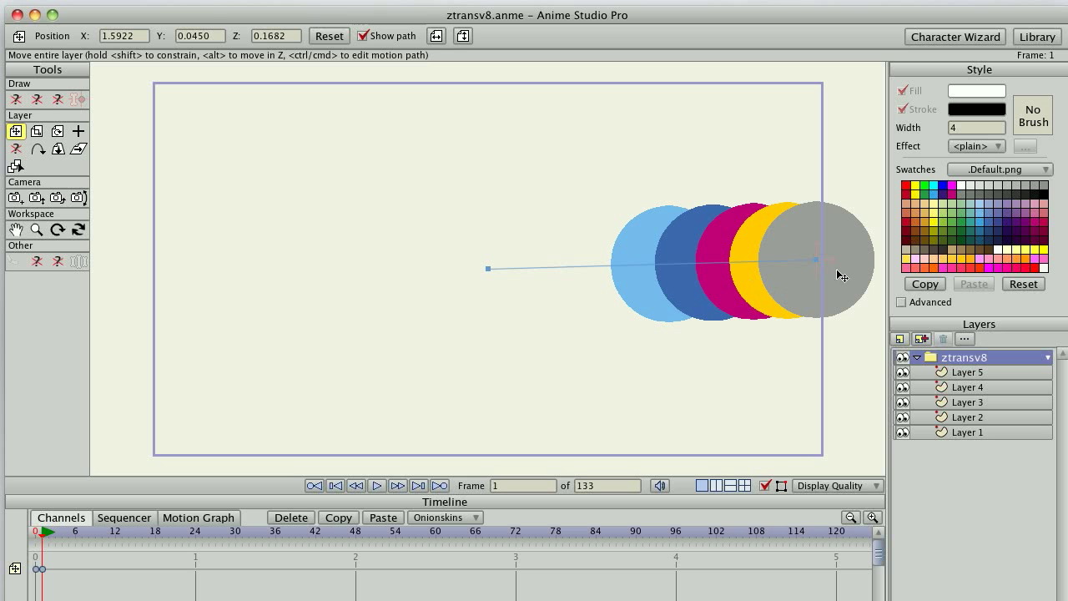
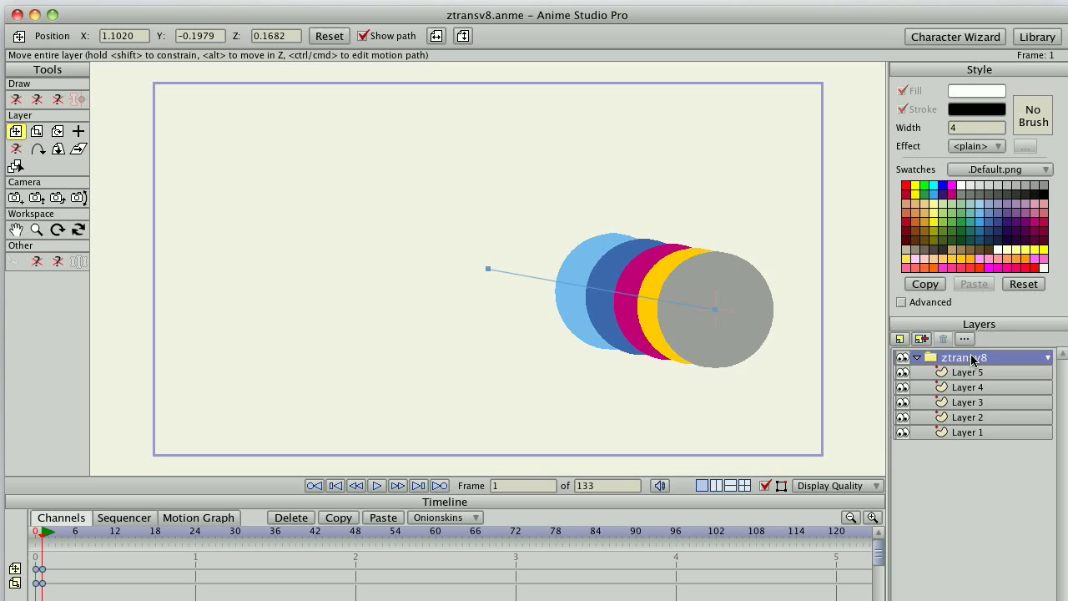
Step: Return to frame 0 and hide Layers 4, 3, 2 and 1
left_click(195, 533)
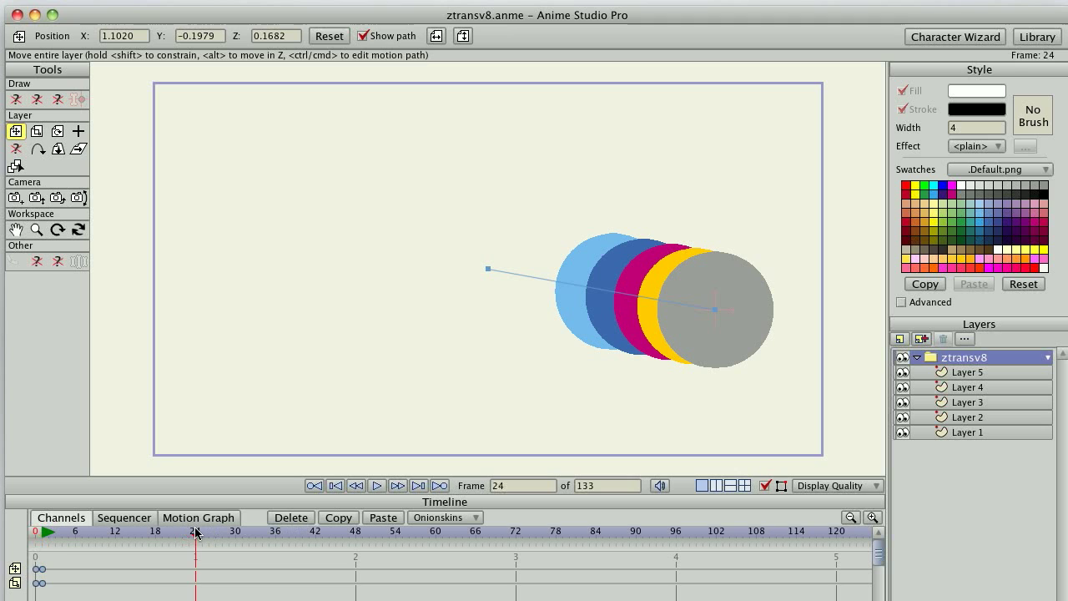
left_click_drag(196, 532, 0, 526)
left_click(377, 532)
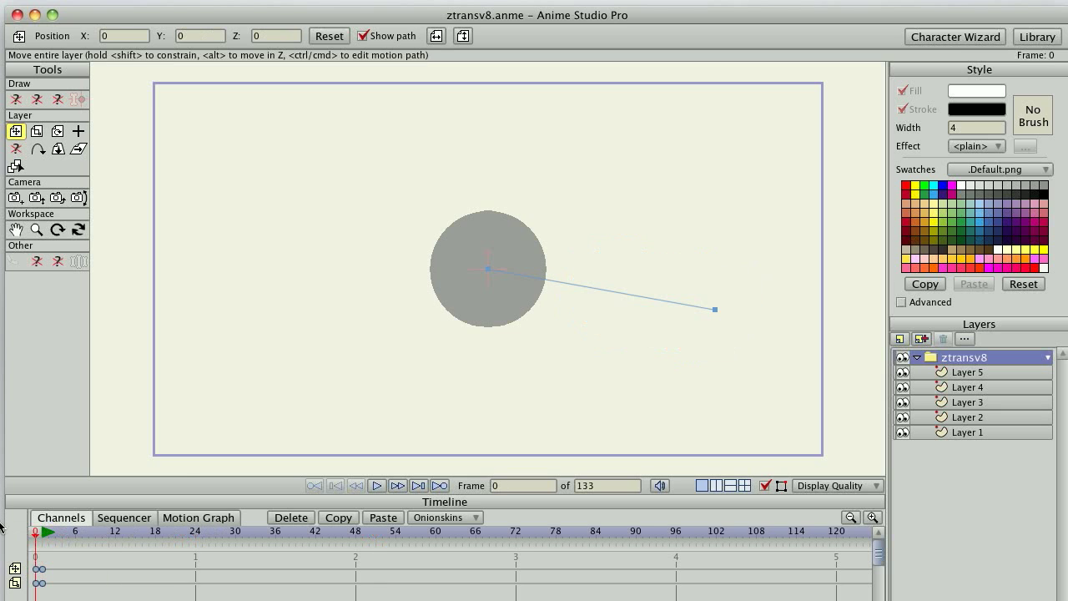
left_click(902, 387)
left_click(902, 402)
left_click(902, 417)
left_click(902, 432)
Step: Scale Layer 5 up to about 1.99 on all axes at frame 0
left_click(958, 377)
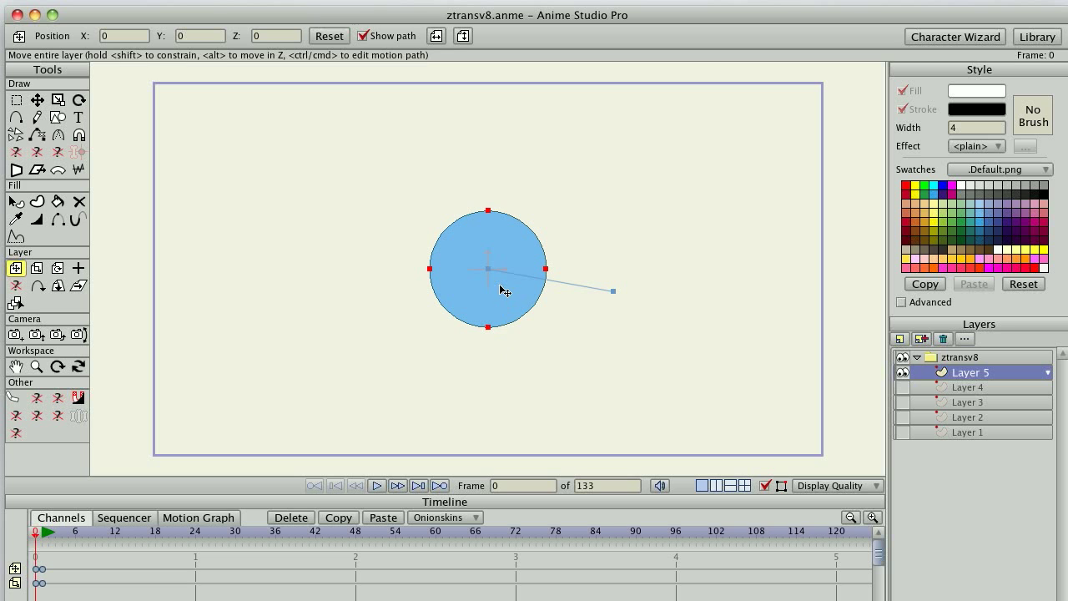
key("s")
left_click_drag(581, 364, 673, 459)
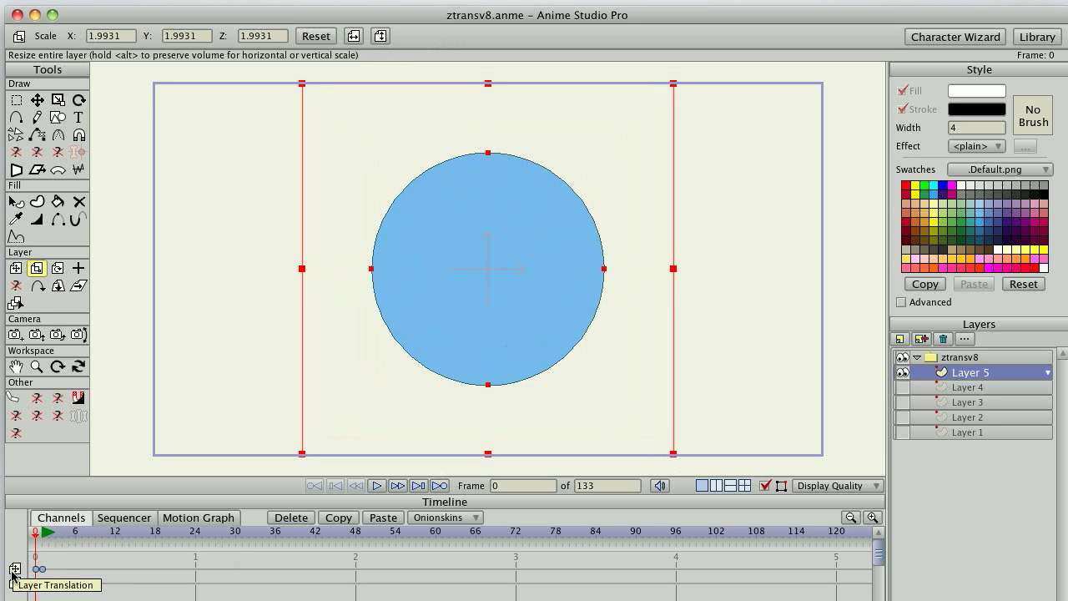
Step: Go to frame 1 and make Layers 4, 3, 2 and 1 visible again
left_click(44, 535)
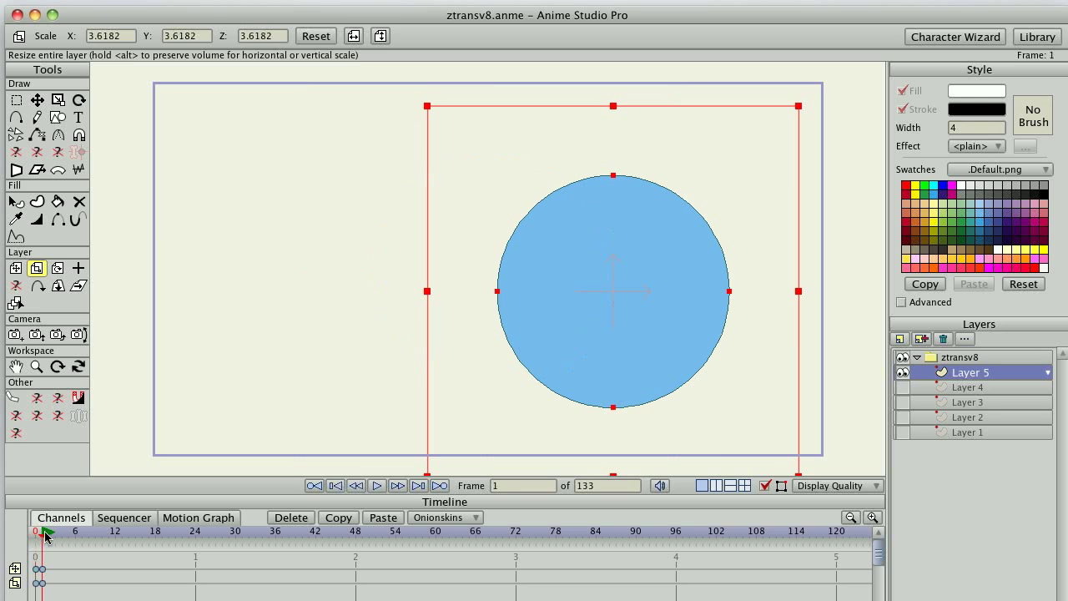
left_click(902, 388)
left_click(902, 402)
left_click(902, 417)
left_click(902, 432)
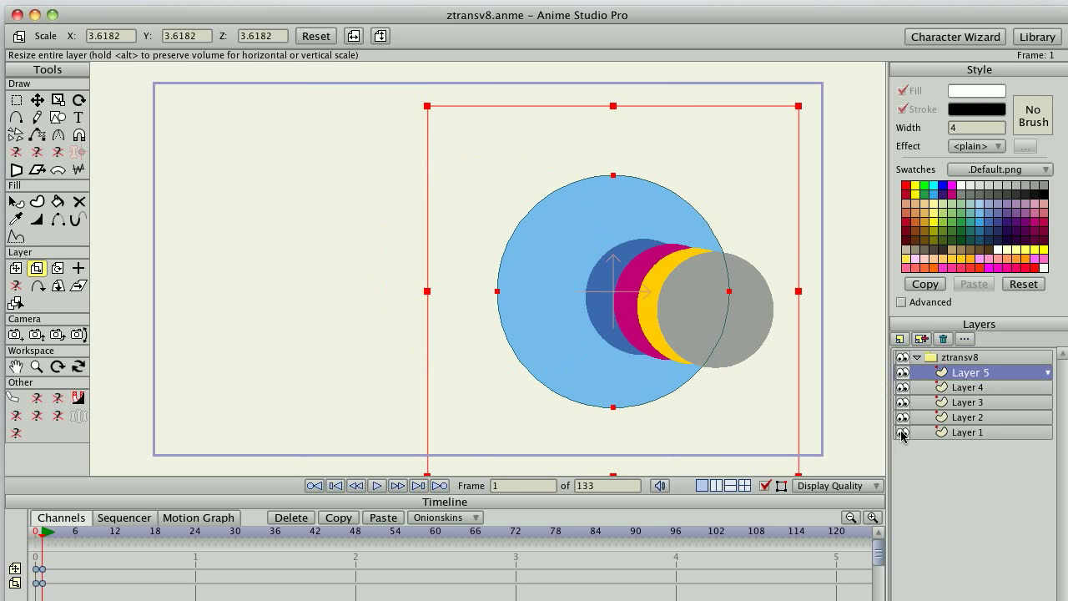
Step: Move the ztransv8 group to about X -1.25, Y 0.32 at frame 1
left_click(985, 359)
key("1")
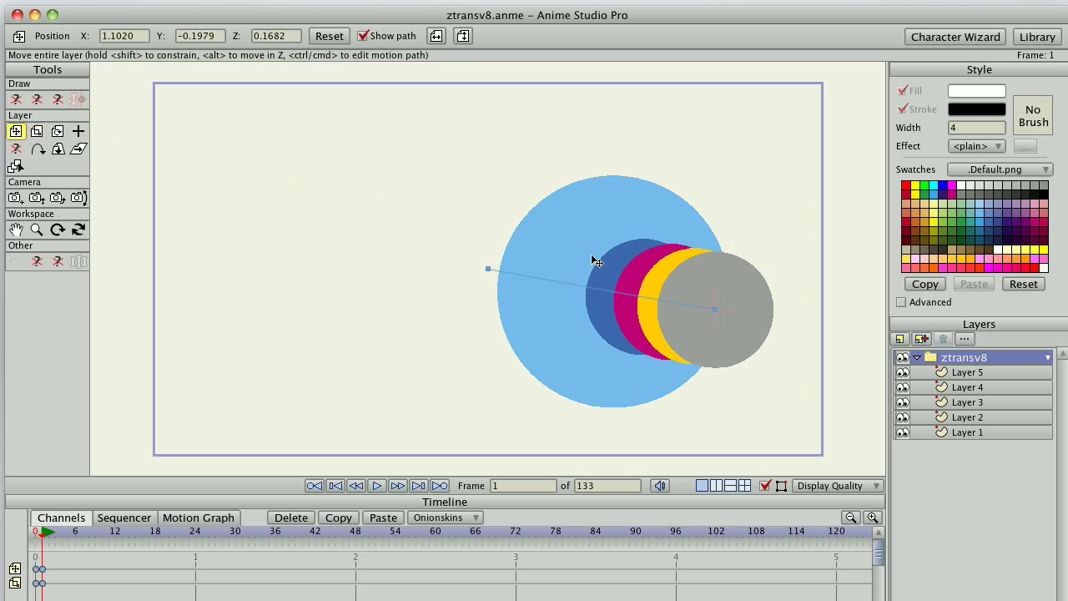
left_click_drag(691, 310, 589, 283)
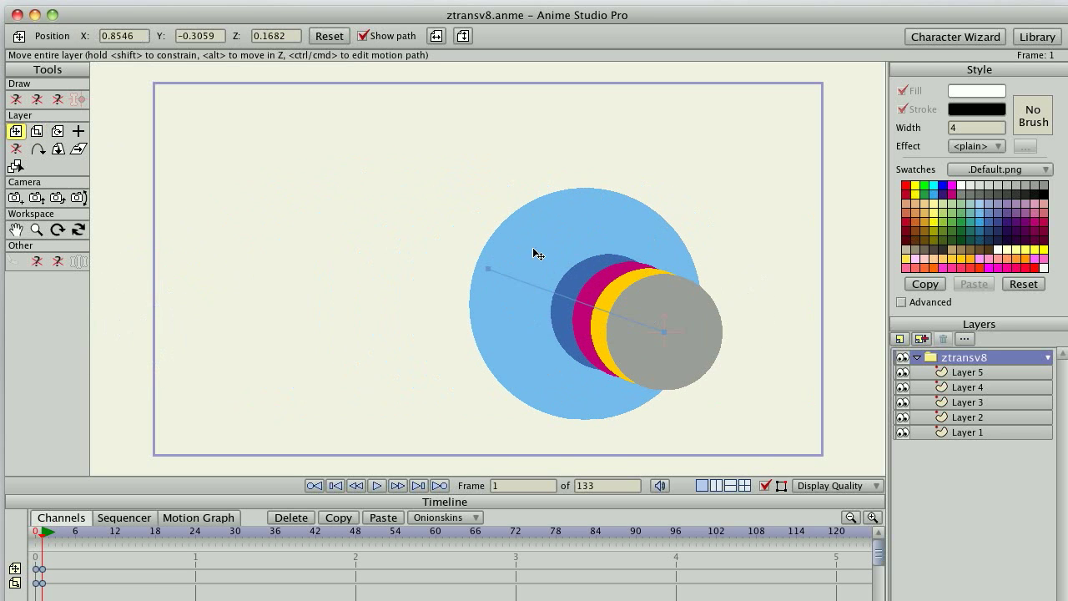
left_click_drag(716, 337, 300, 229)
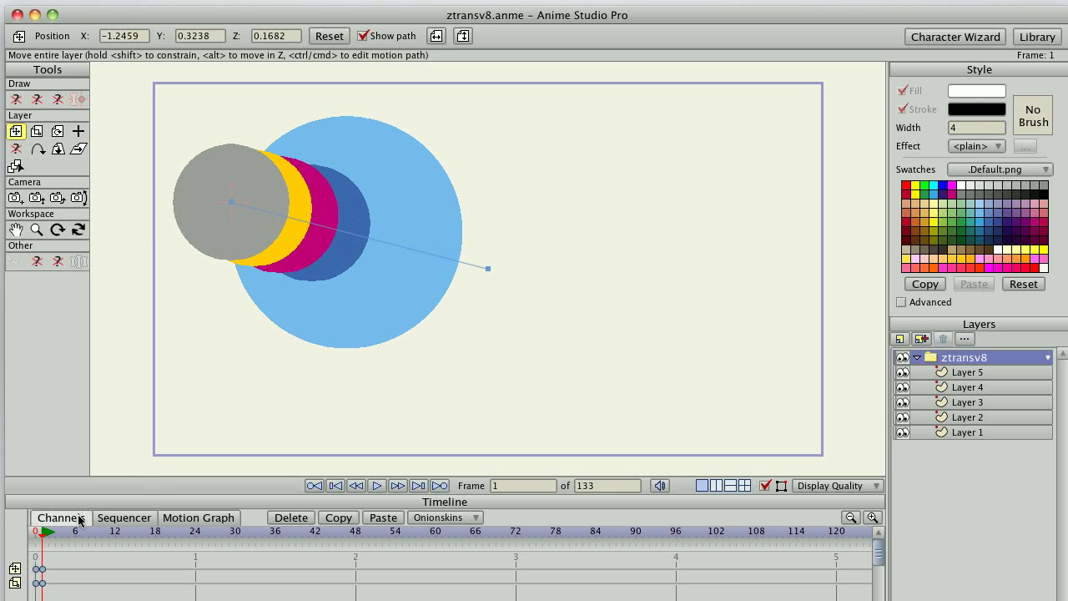
Step: Check frame 0, return to frame 1 and move the ztransv8 group to about X 1.13, Y -0.22
left_click(36, 534)
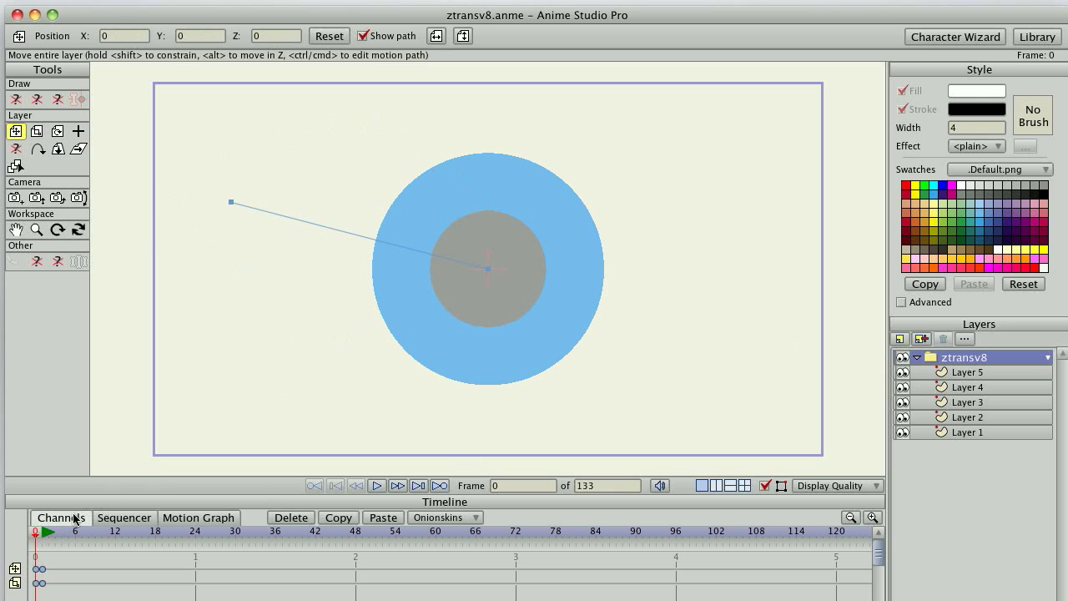
left_click(42, 534)
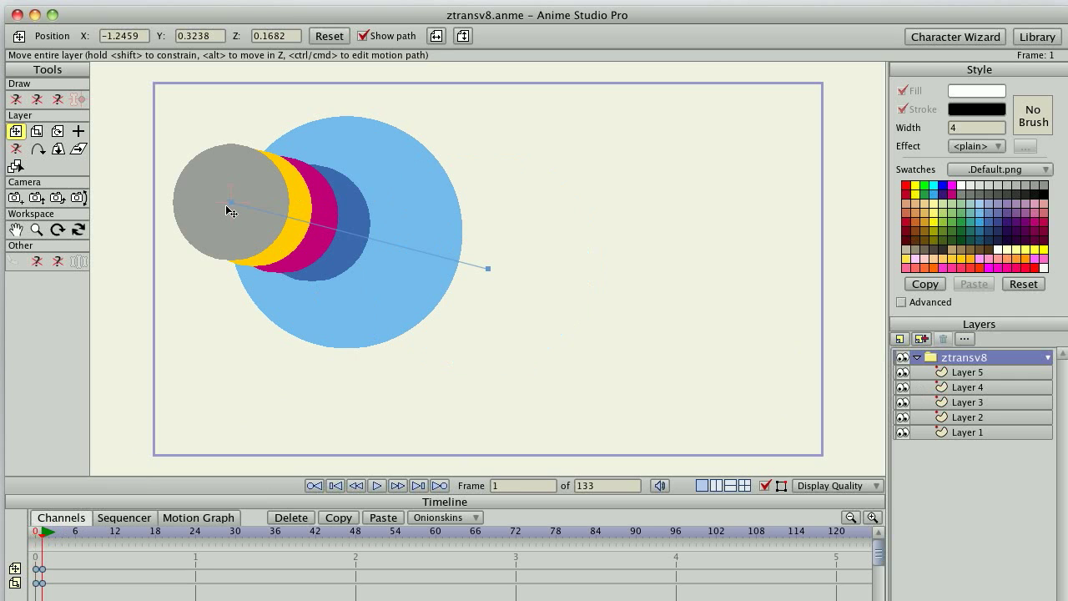
left_click_drag(228, 211, 669, 313)
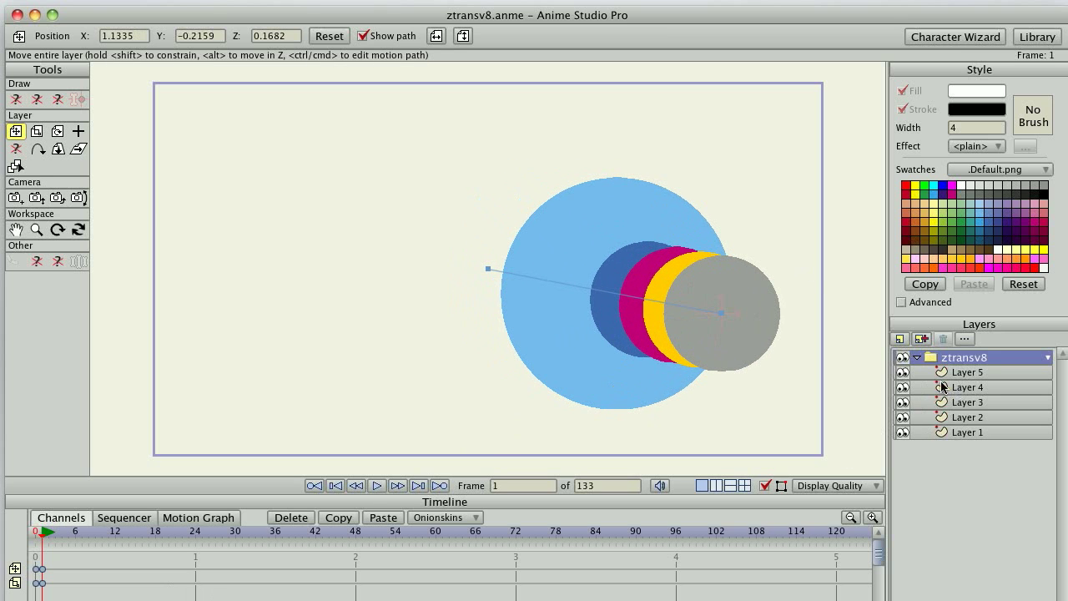
Step: Compare the enlarged Layer 5 between frame 0 and frame 1
left_click(36, 532)
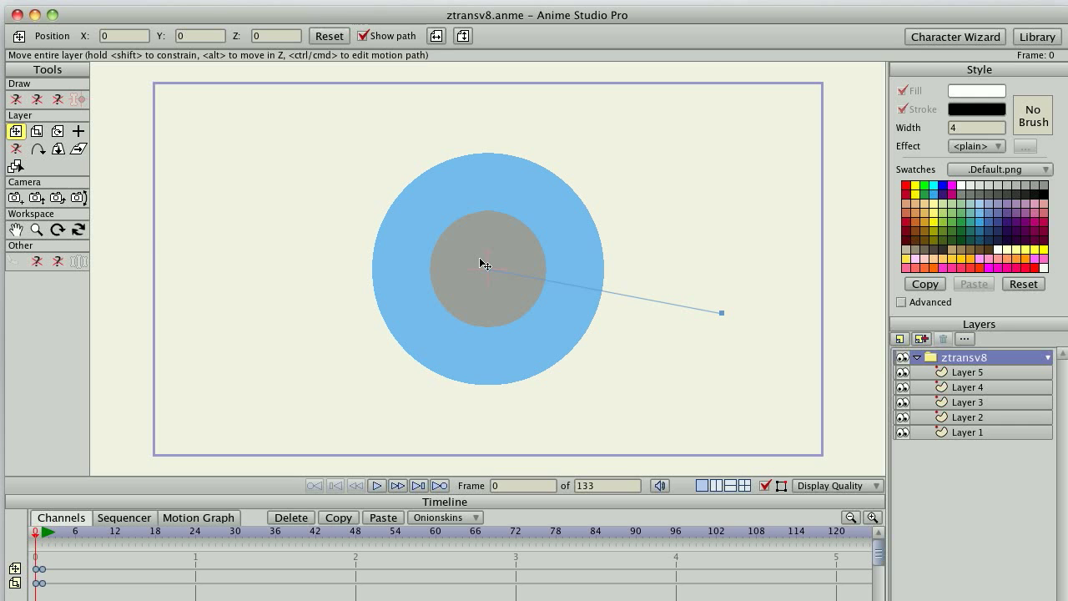
left_click(970, 373)
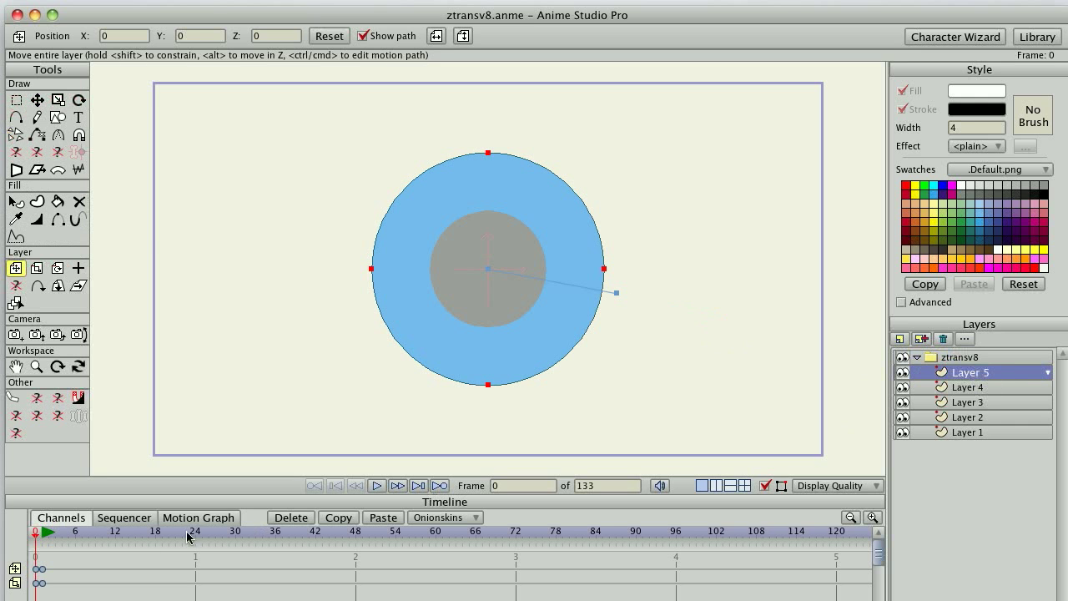
left_click_drag(45, 532, 46, 530)
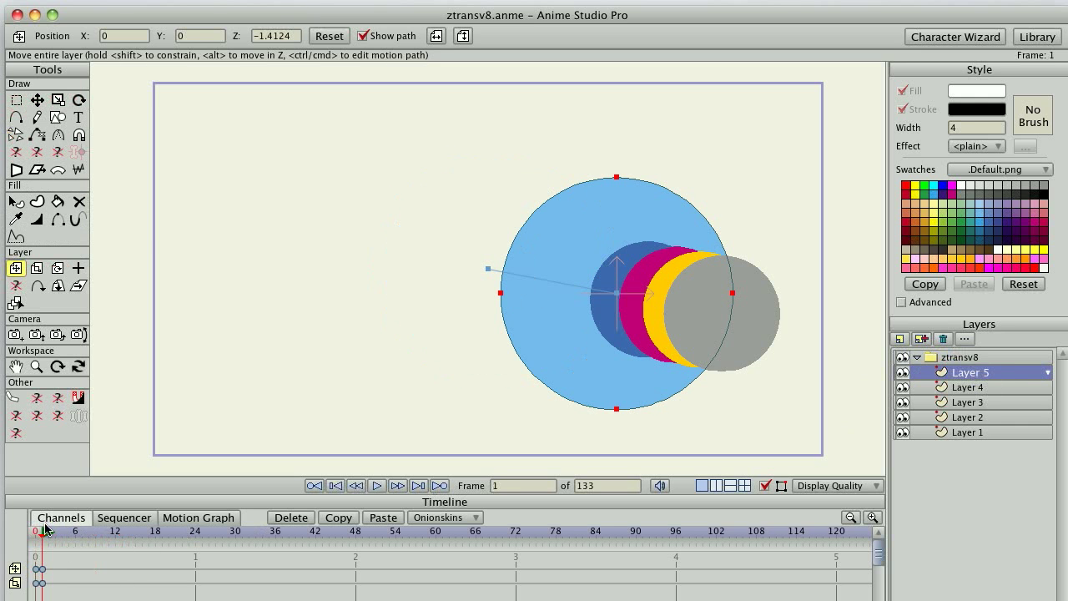
Step: Bring the ztransv8 group forward in depth to about X 1.24, Y -0.21 and Z 0.95 at frame 1
left_click(956, 361)
left_click_drag(715, 292, 843, 377)
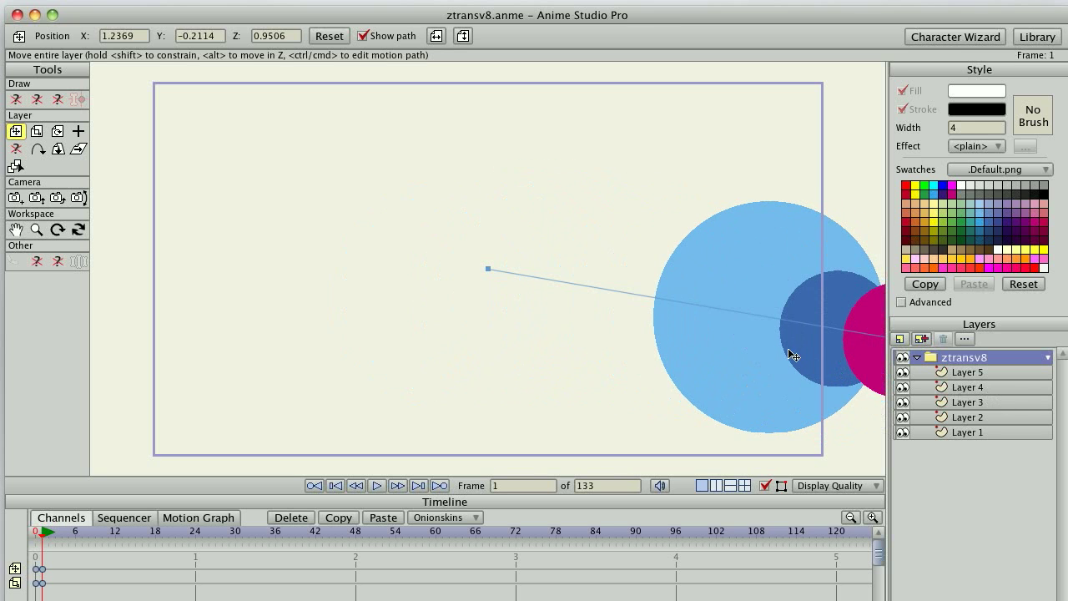
left_click_drag(789, 353, 725, 329)
scroll(718, 333, "down", 5)
scroll(695, 336, "up", 5)
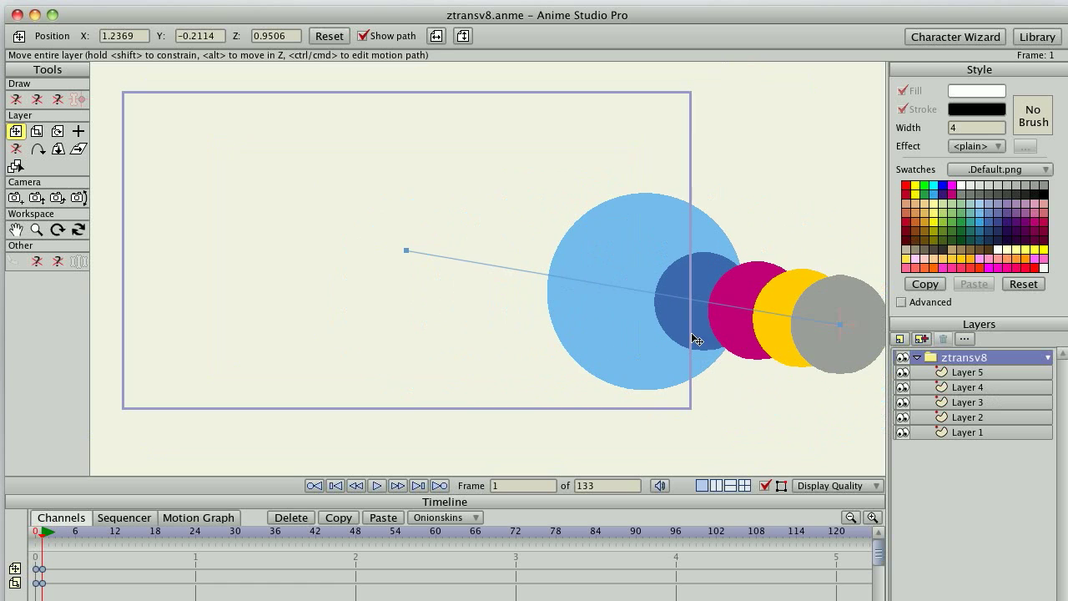
Step: Spread the circles further apart by moving the ztransv8 group to about X 0.52, Y -0.07 and Z 1.56
left_click_drag(668, 309, 710, 332)
scroll(710, 328, "down", 5)
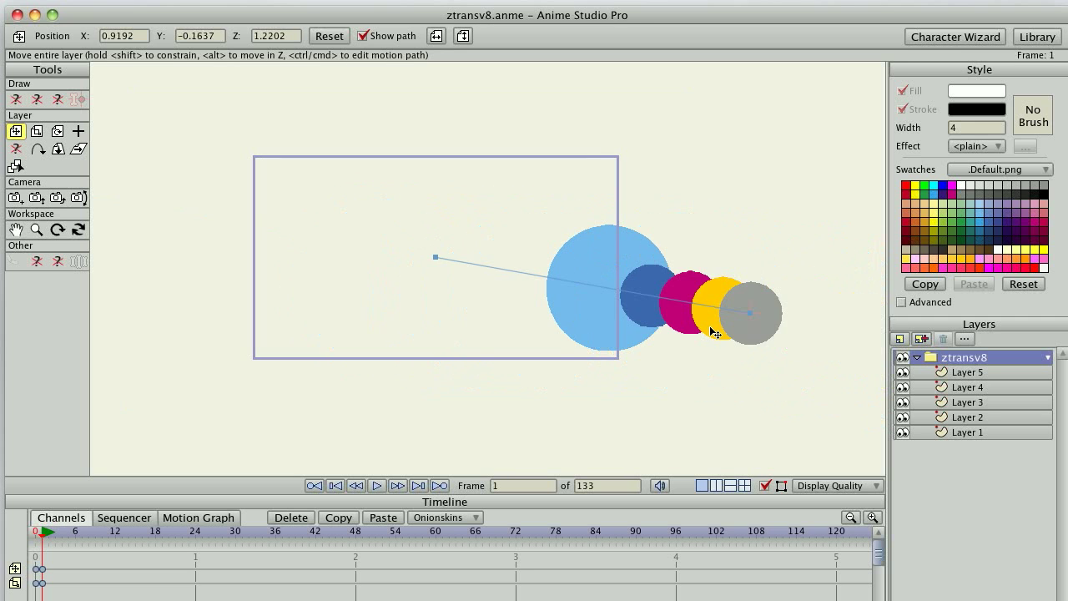
left_click_drag(615, 312, 706, 317)
left_click_drag(532, 281, 663, 304)
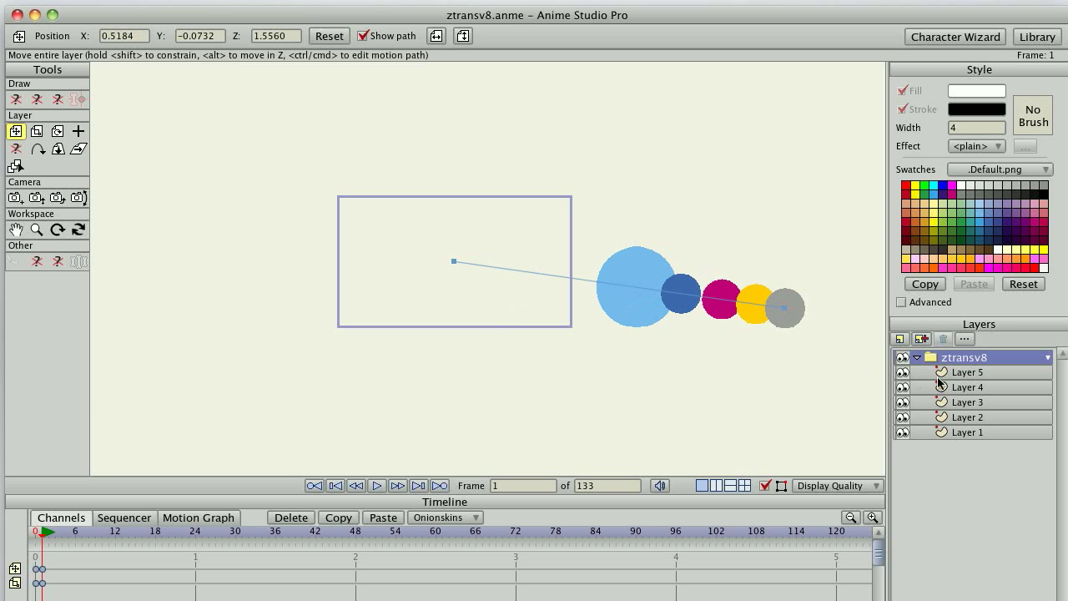
Step: Shift Layer 3 to about X -0.13 at frame 1 and push it back to about Z -1.42 at frame 24
left_click(968, 373)
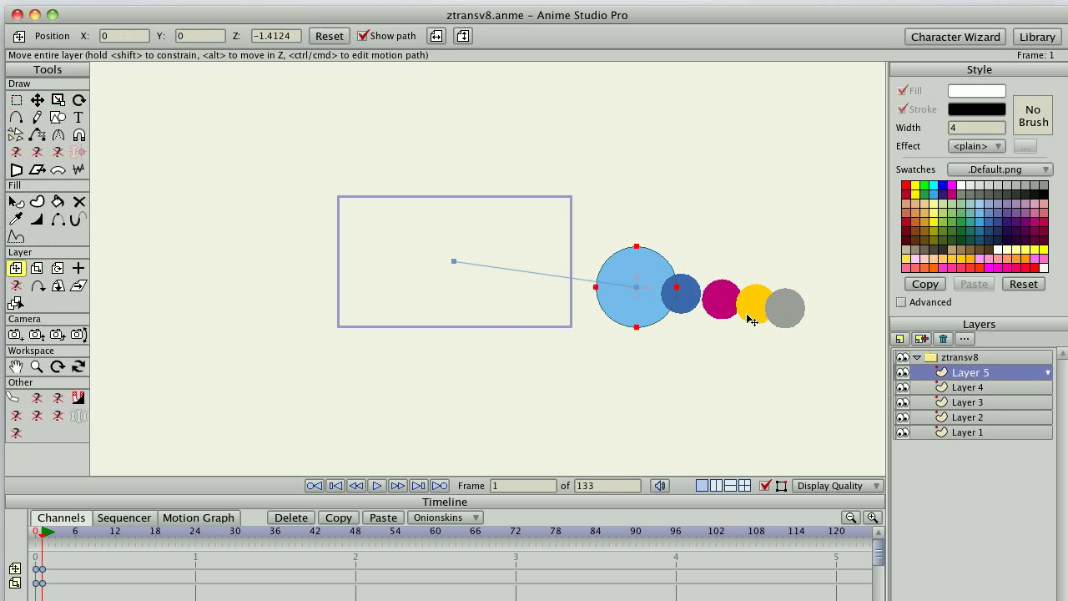
left_click(968, 403)
mouse_move(807, 355)
left_mouse_down()
mouse_move(742, 357)
mouse_move(804, 353)
left_mouse_up()
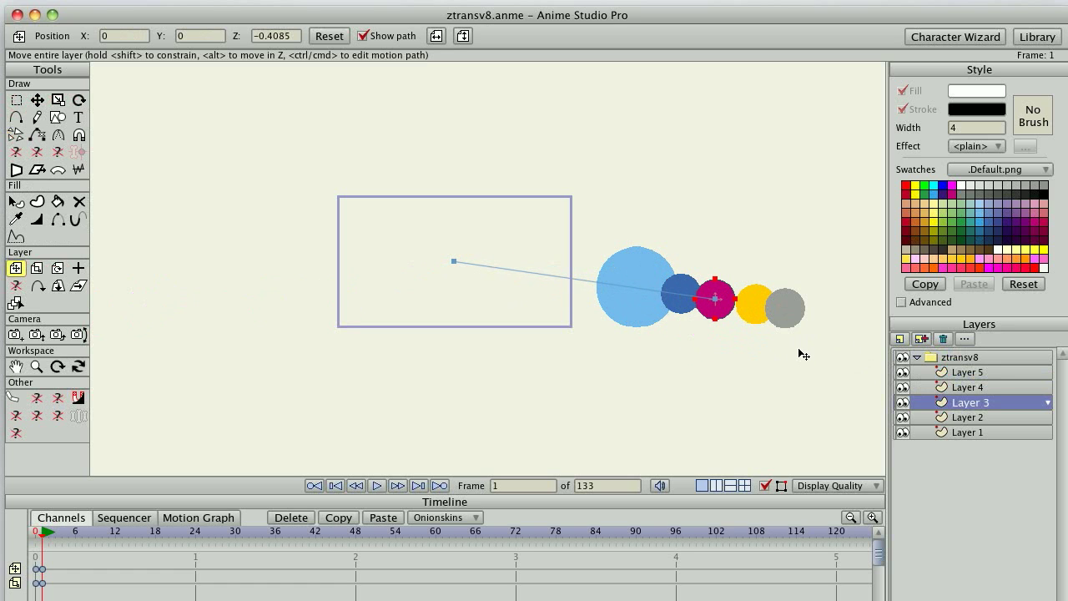
left_click(195, 534)
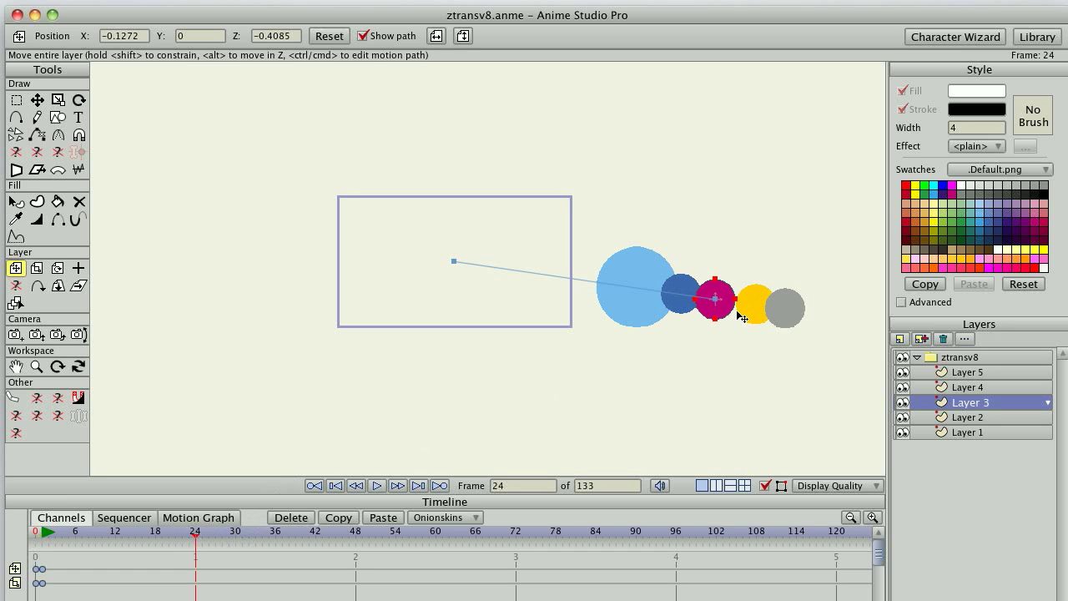
mouse_move(734, 324)
left_mouse_down()
mouse_move(758, 331)
mouse_move(716, 322)
left_mouse_up()
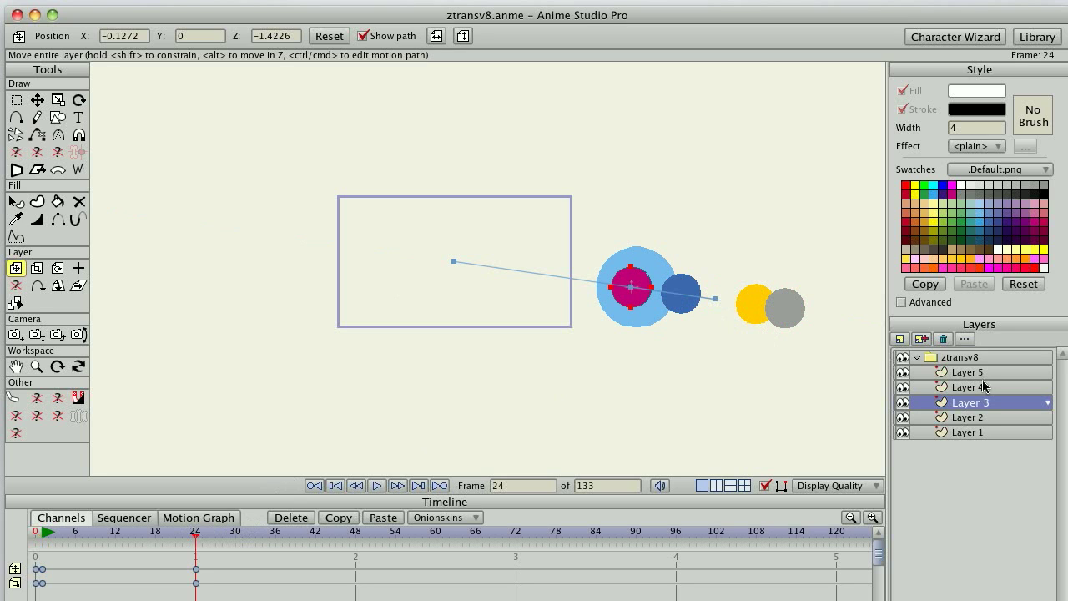
Step: Move the ztransv8 group to about Z 1.40 at frame 24
left_click(953, 359)
left_click_drag(684, 334, 699, 344)
scroll(699, 344, "up", 2)
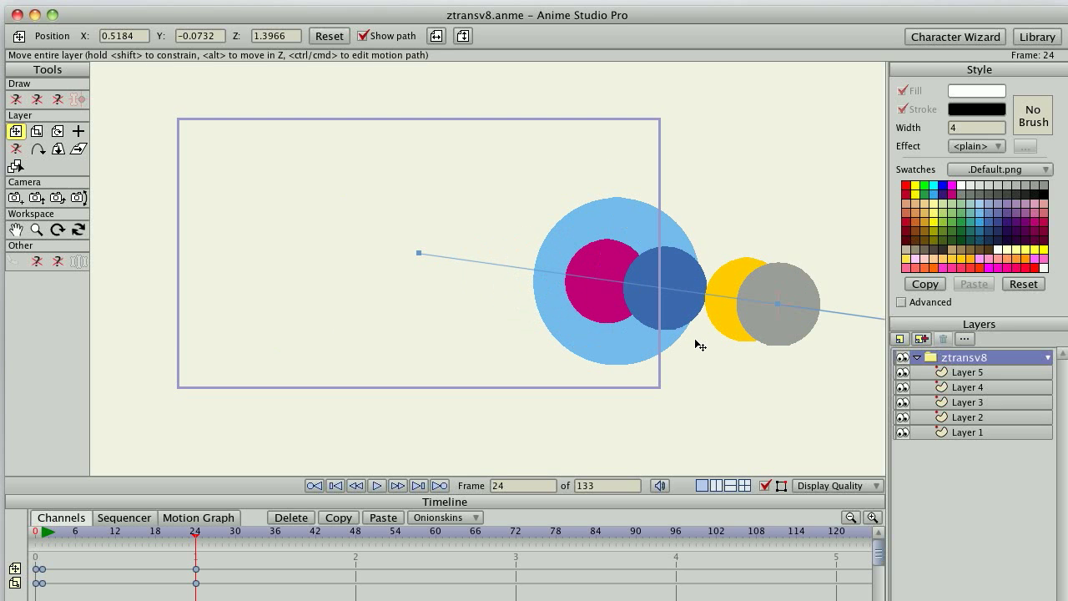
Step: Reposition the ztransv8 group to about X -0.05, Y -0.27 at frame 24, keeping its depth
mouse_move(194, 534)
left_mouse_down()
mouse_move(48, 538)
mouse_move(197, 551)
mouse_move(55, 542)
mouse_move(196, 539)
left_mouse_up()
scroll(451, 312, "down", 3)
left_click_drag(483, 334, 489, 353)
scroll(493, 357, "up", 3)
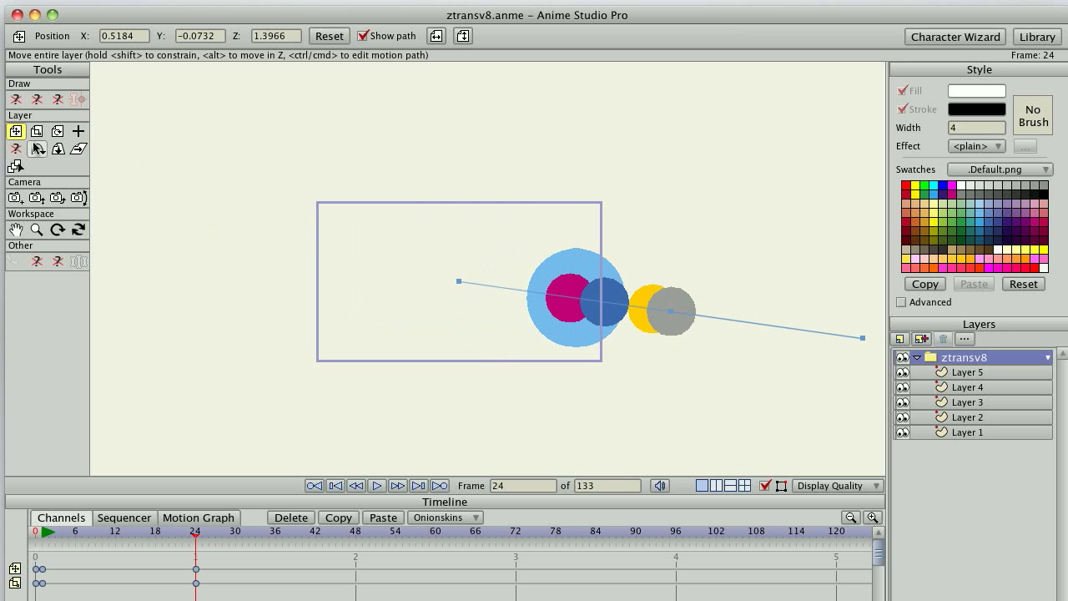
left_click_drag(495, 384, 469, 360)
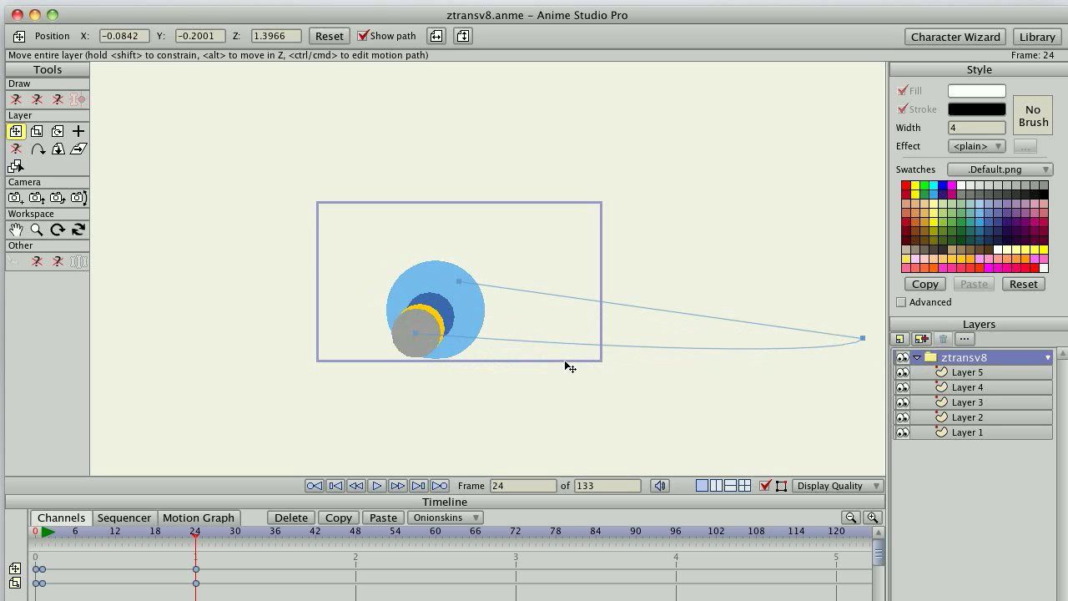
key("ctrl+z")
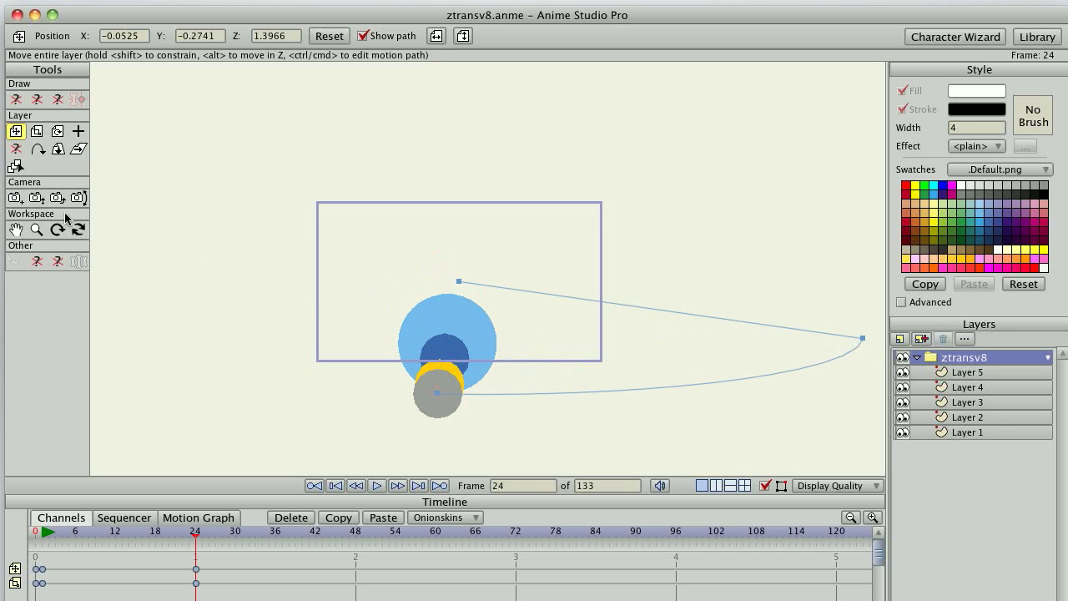
Step: Activate the Track Camera tool and scrub between frames 1 and 24, examining how the circles sort, ending at frame 14
left_click(15, 198)
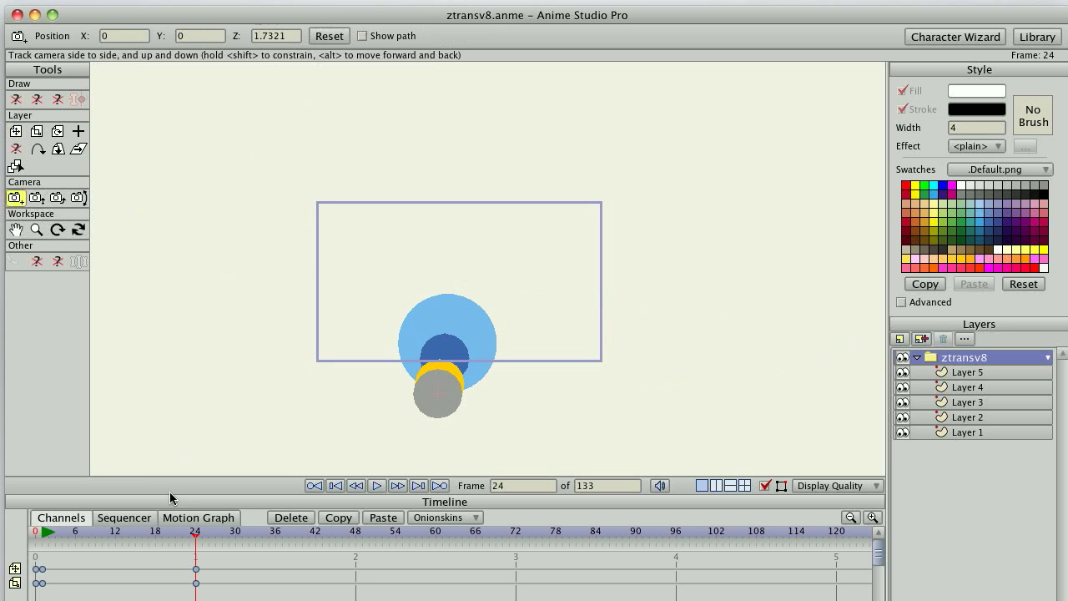
mouse_move(196, 534)
left_mouse_down()
mouse_move(47, 534)
mouse_move(195, 535)
left_mouse_up()
scroll(406, 403, "up", 5)
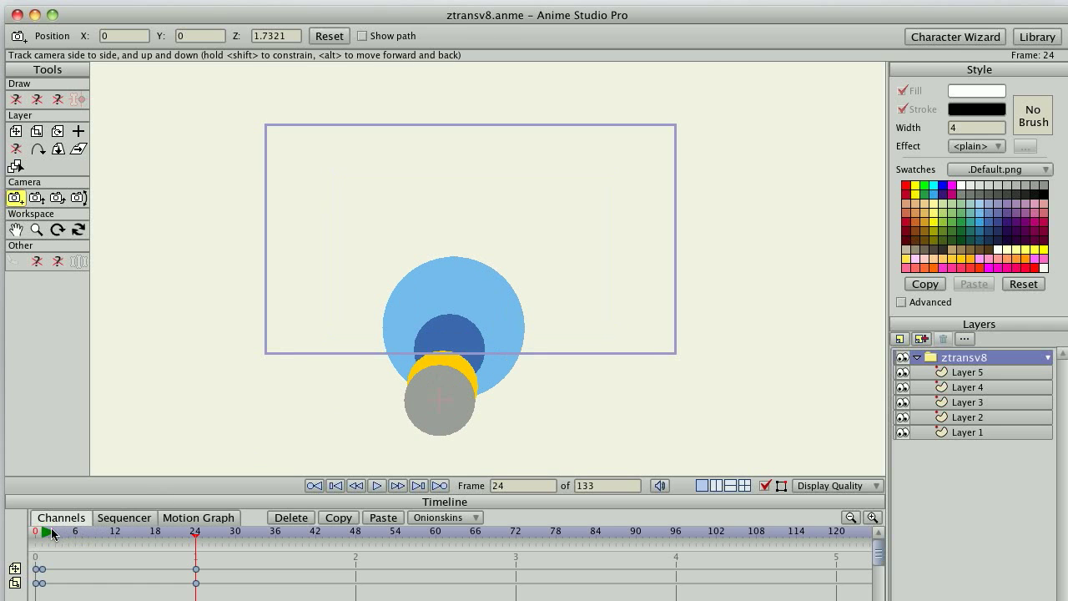
mouse_move(34, 536)
left_mouse_down()
mouse_move(195, 536)
mouse_move(40, 535)
left_mouse_up()
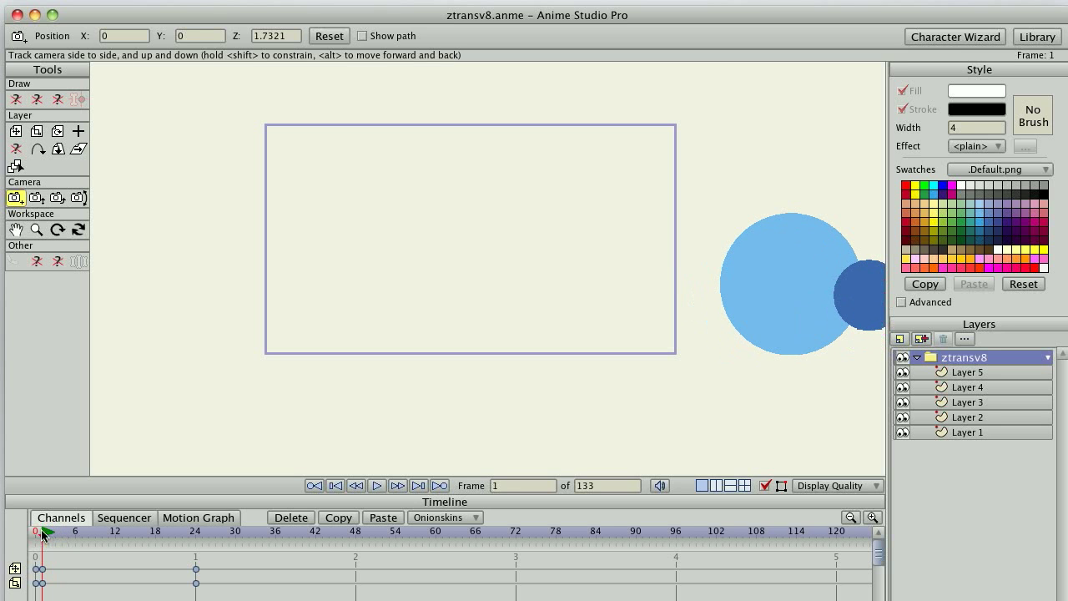
left_click_drag(603, 339, 419, 351)
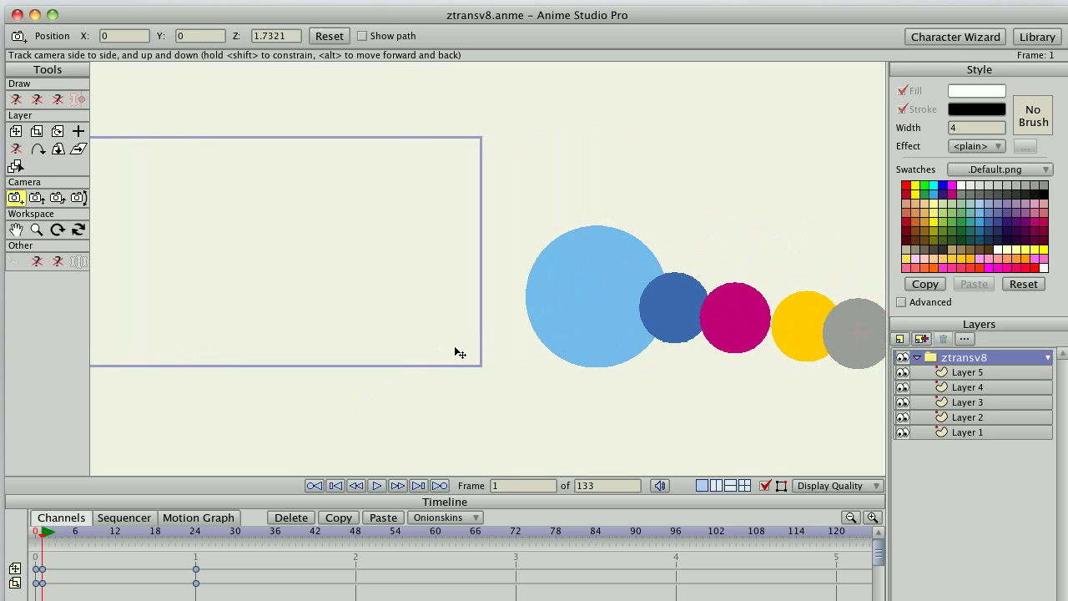
scroll(462, 353, "down", 2)
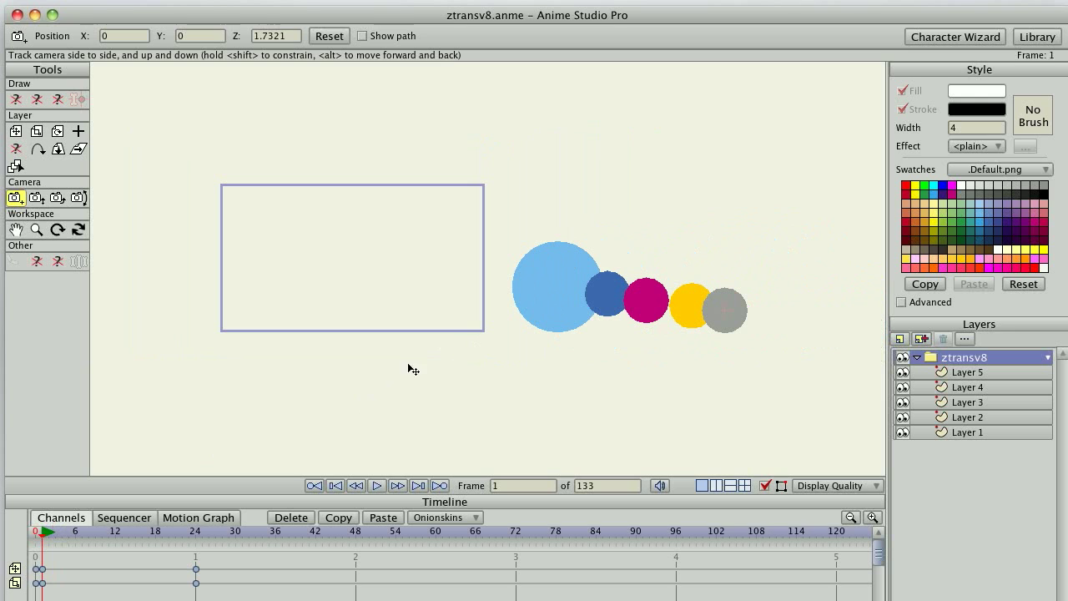
left_click_drag(79, 536, 133, 529)
left_click_drag(211, 399, 351, 389)
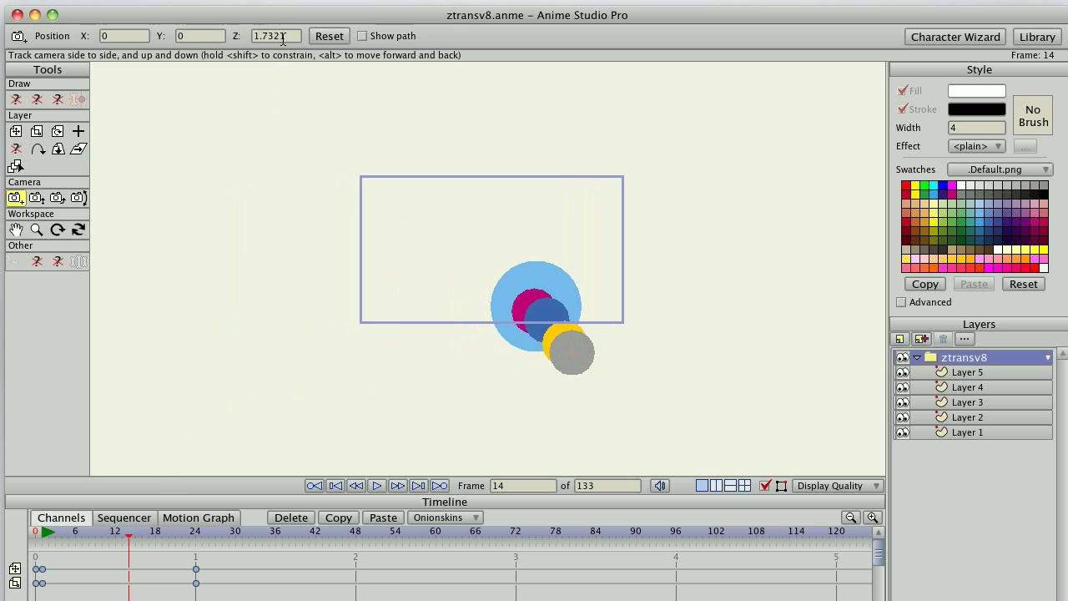
Step: Set the camera's Z position to 2.2321 at frame 14 and inspect the circles up close
double_click(283, 37)
type("1.232")
key("Return")
double_click(283, 37)
type("2.232")
key("Return")
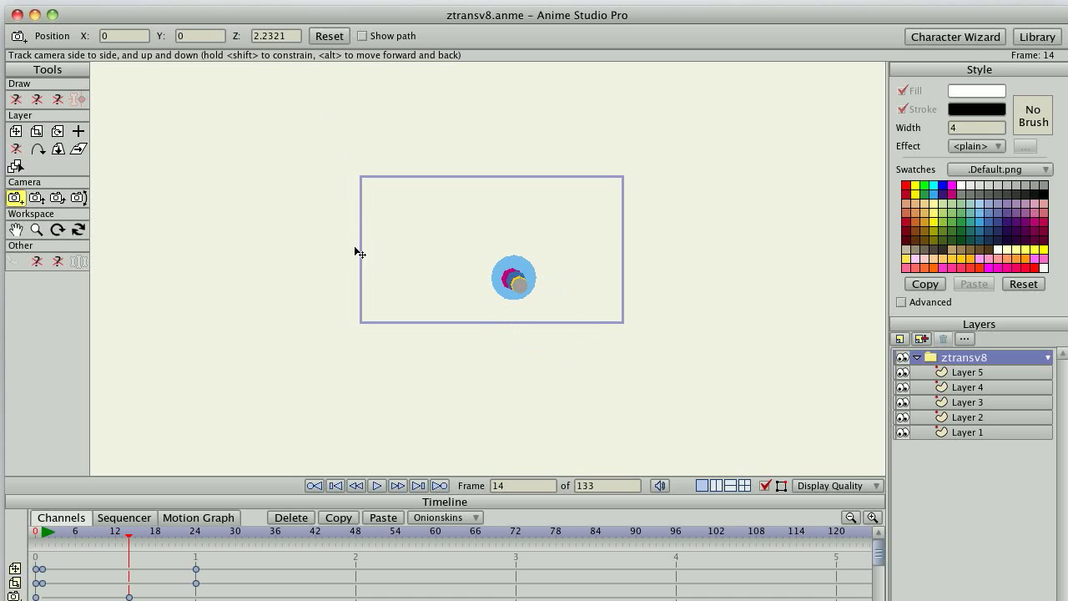
scroll(361, 255, "up", 5)
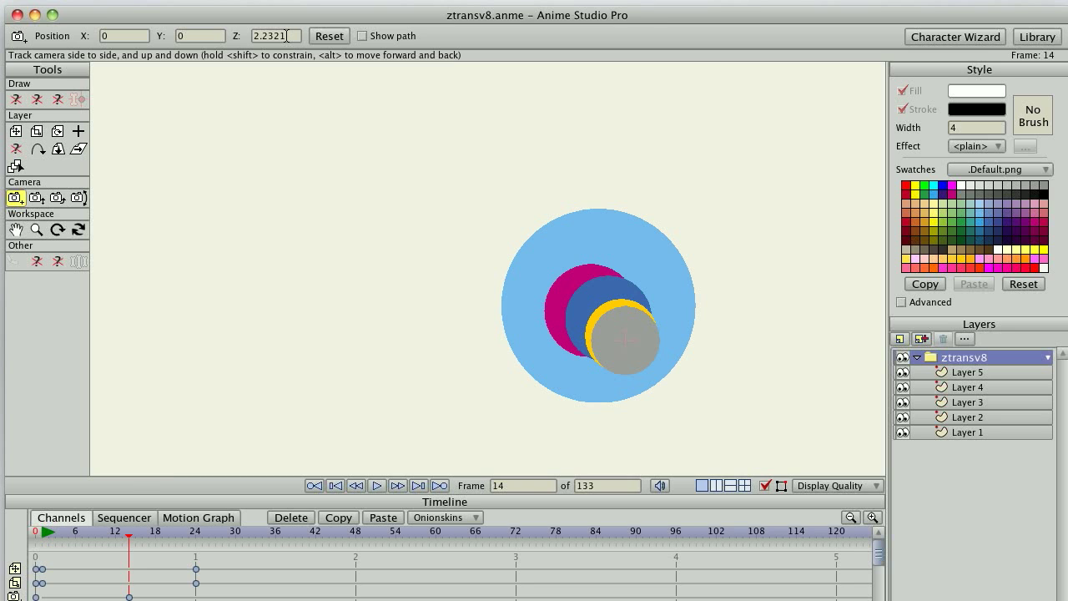
Step: Return the camera's Z position to 1.7321 and delete the camera keyframe at frame 14
scroll(286, 36, "down", 1)
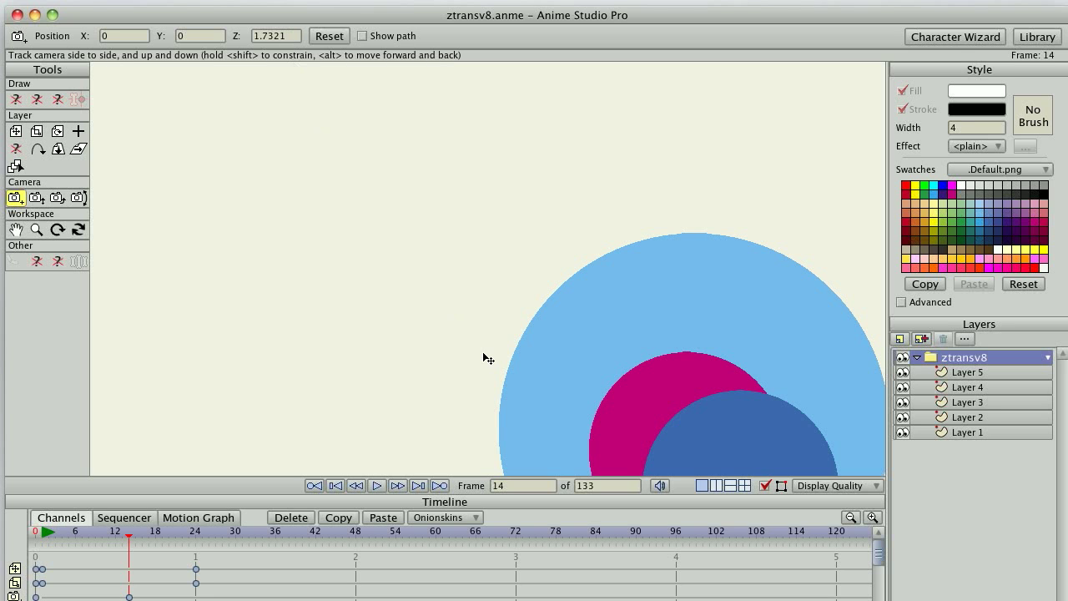
scroll(482, 348, "down", 3)
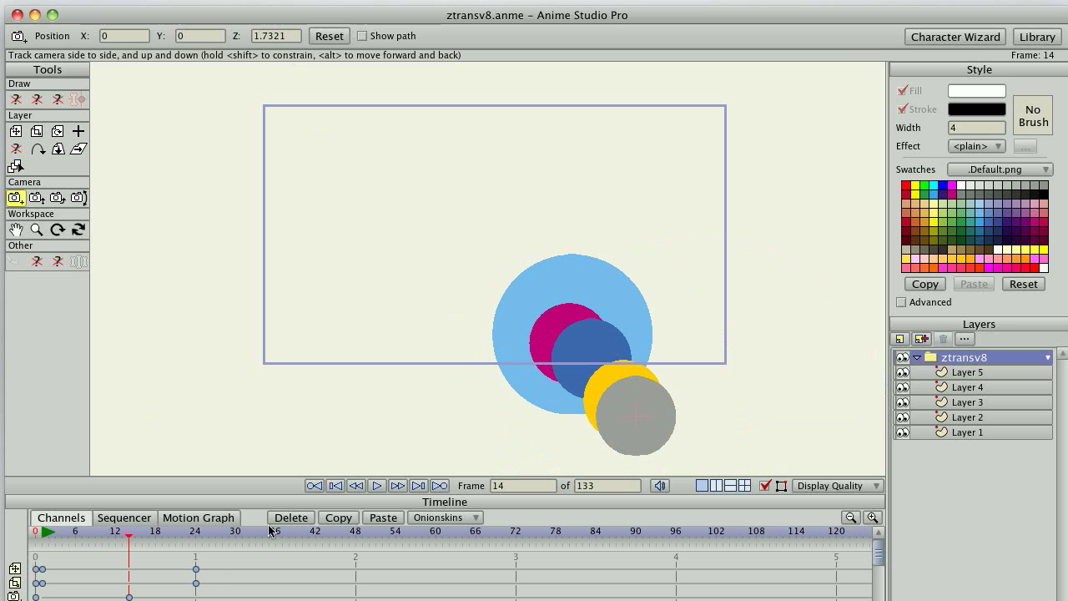
left_click(129, 598)
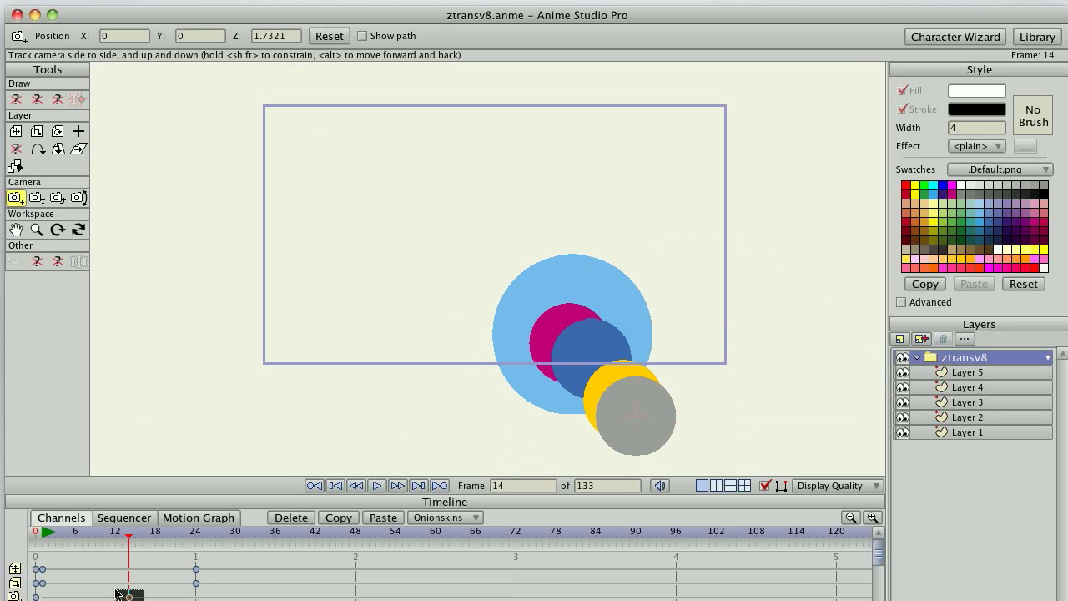
left_click(287, 519)
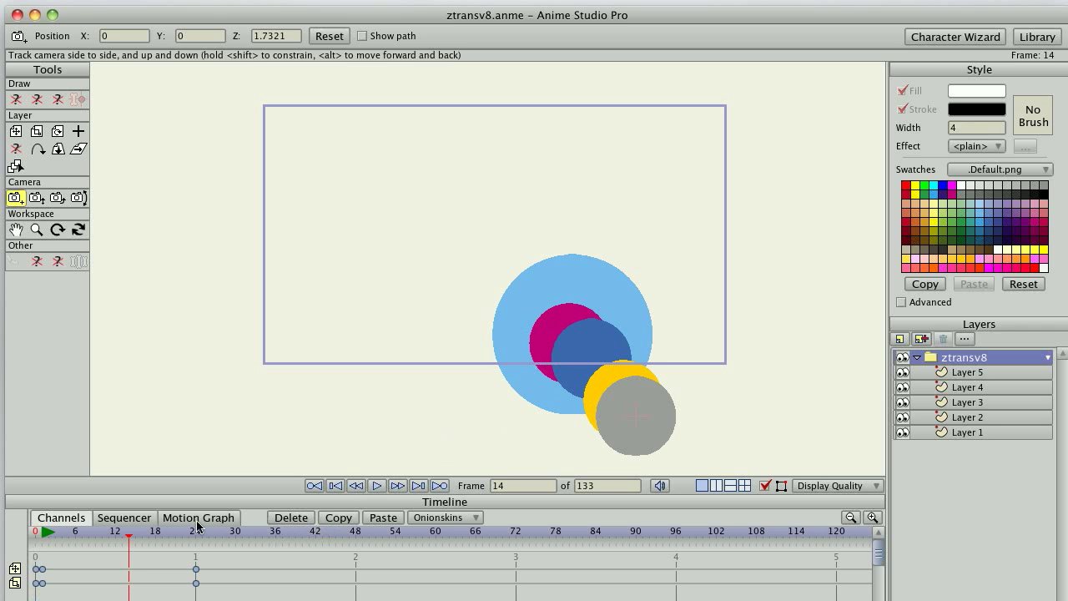
Step: Scrub the animation between frames 0 and 24, examining how the circles sort and whether their sizes hold without the camera move
left_click_drag(159, 534, 74, 535)
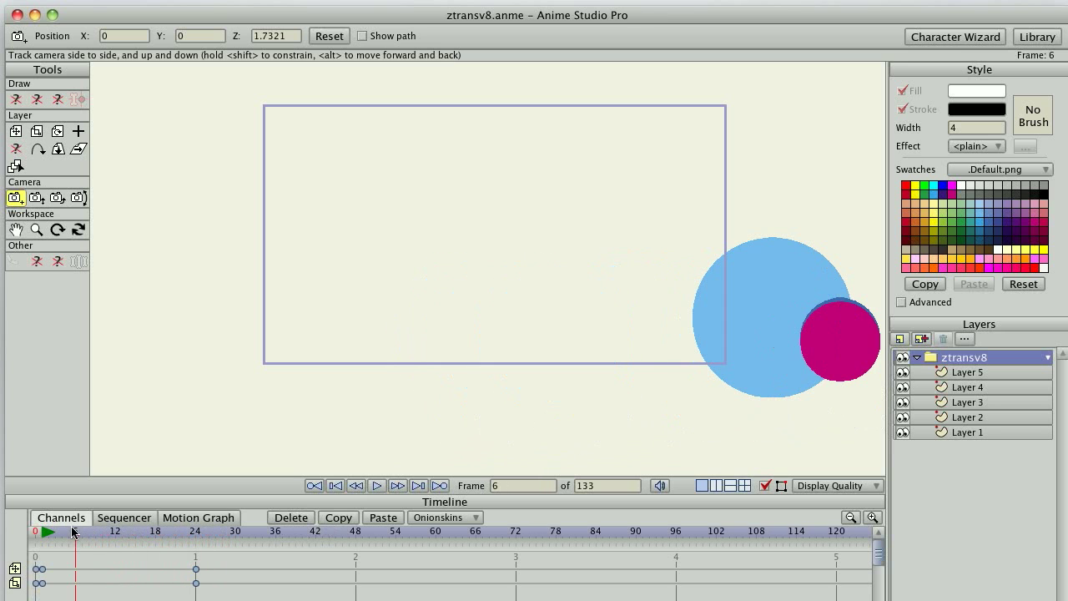
left_click_drag(140, 535, 192, 538)
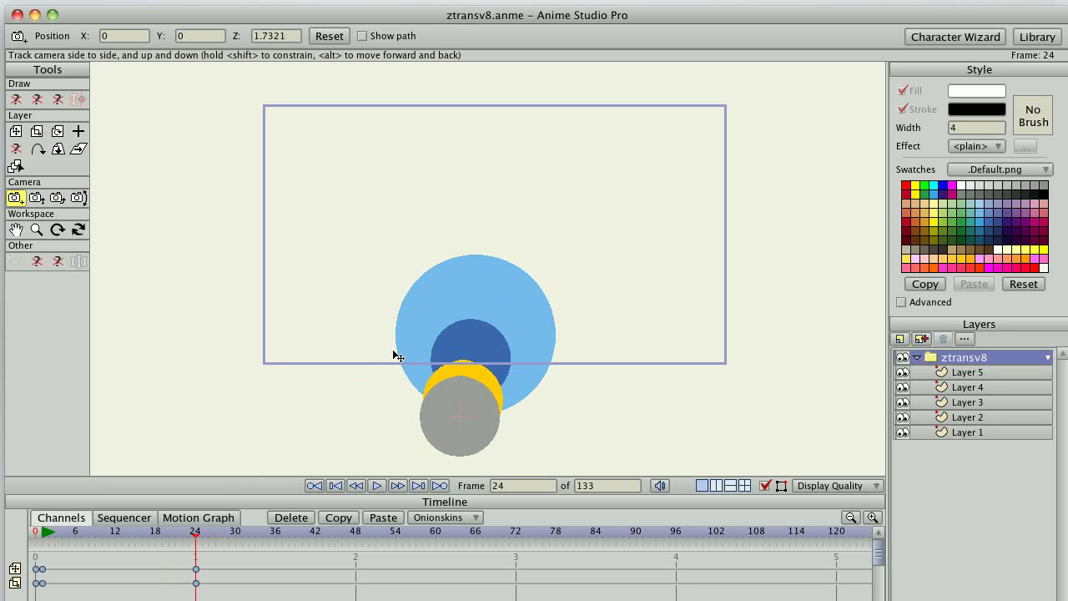
scroll(380, 334, "down", 2)
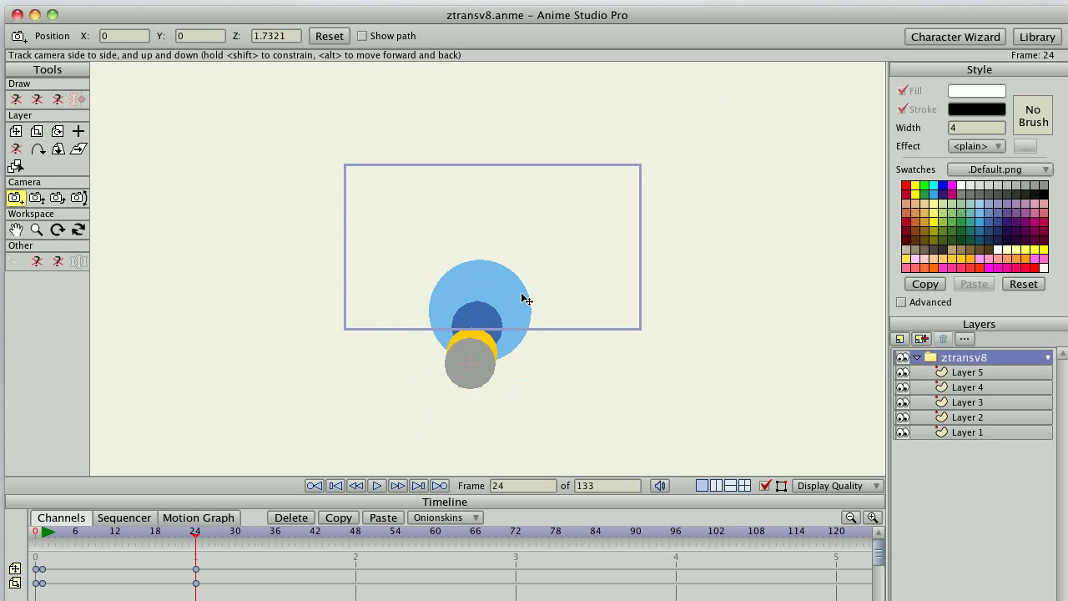
left_click_drag(185, 535, 35, 534)
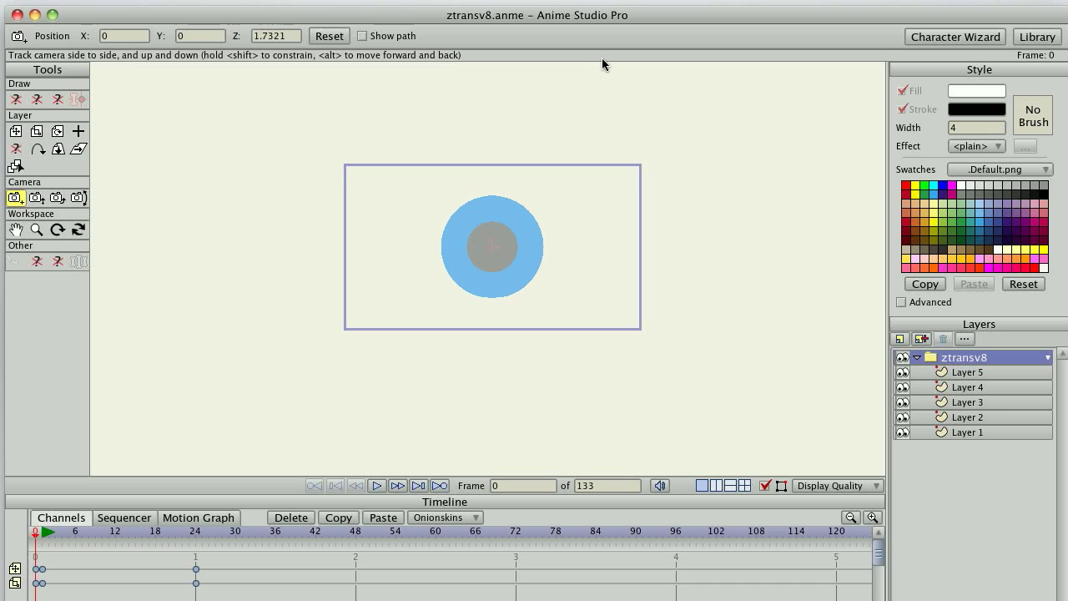
left_click_drag(580, 173, 571, 203)
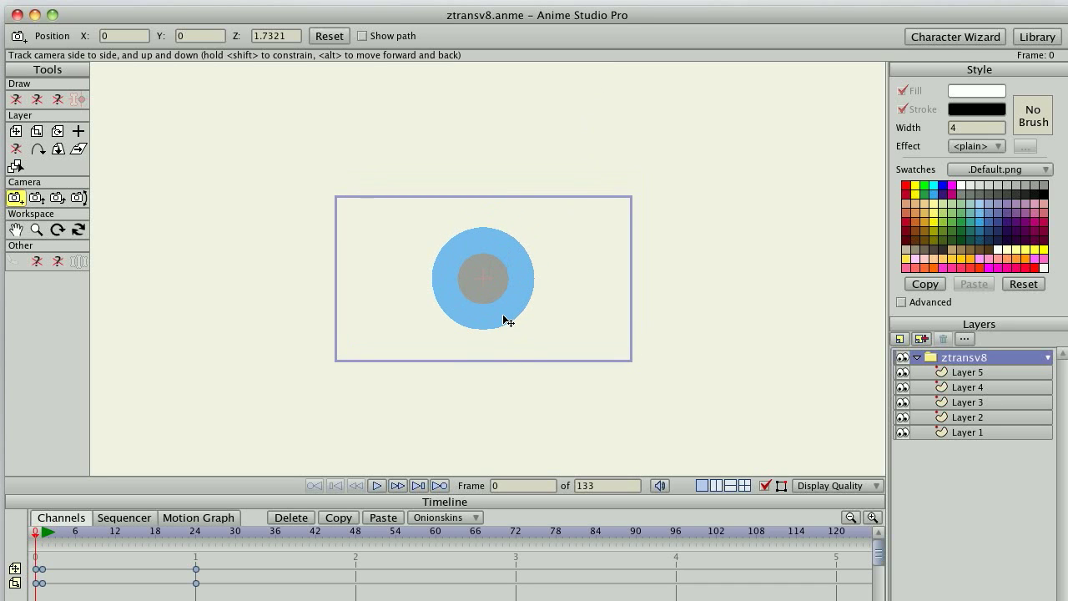
Step: Go to frame 24 and review the general layer settings of the ztransv8 group, accepting them without changes
left_click(194, 537)
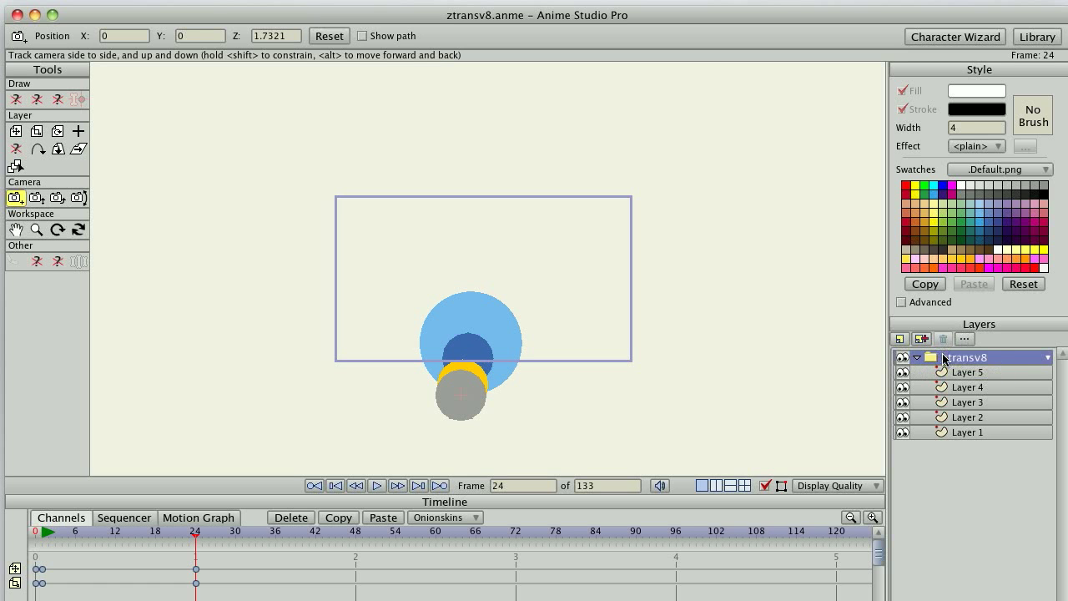
left_click(964, 338)
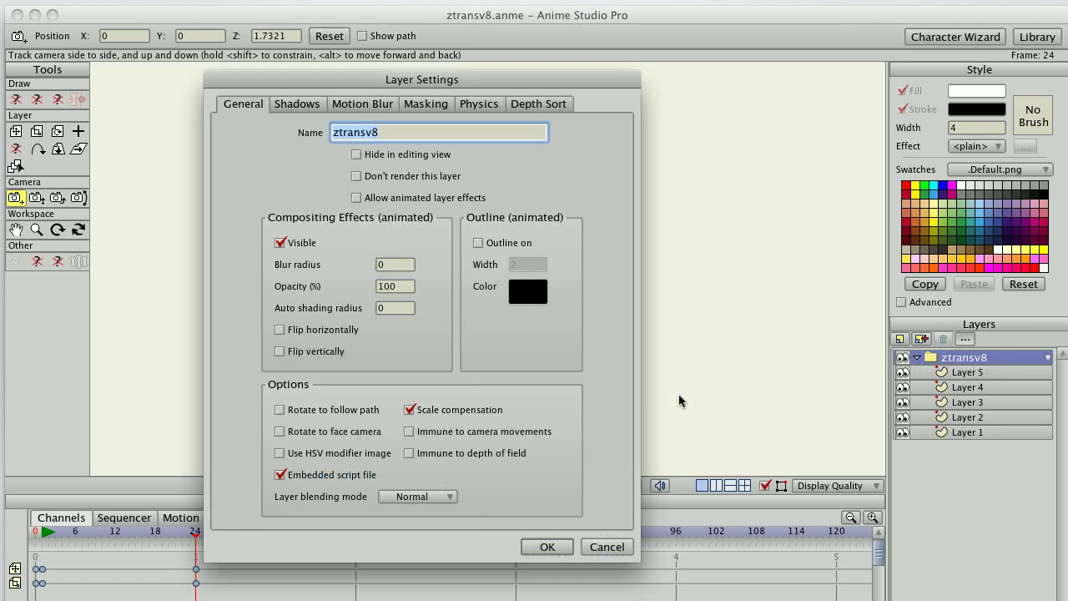
left_click(531, 547)
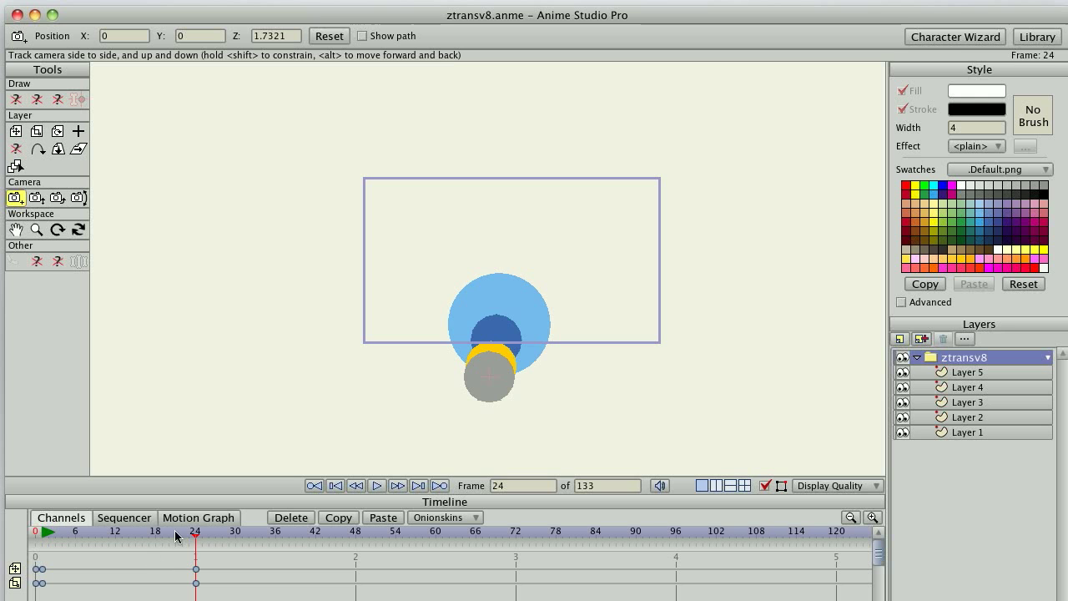
Step: Scrub back and forth through the first 24 frames, examining the circles' stacking order and sizes, ending at frame 7
mouse_move(176, 536)
left_mouse_down()
mouse_move(72, 534)
mouse_move(222, 534)
mouse_move(49, 534)
mouse_move(201, 527)
mouse_move(60, 524)
mouse_move(188, 531)
left_mouse_up()
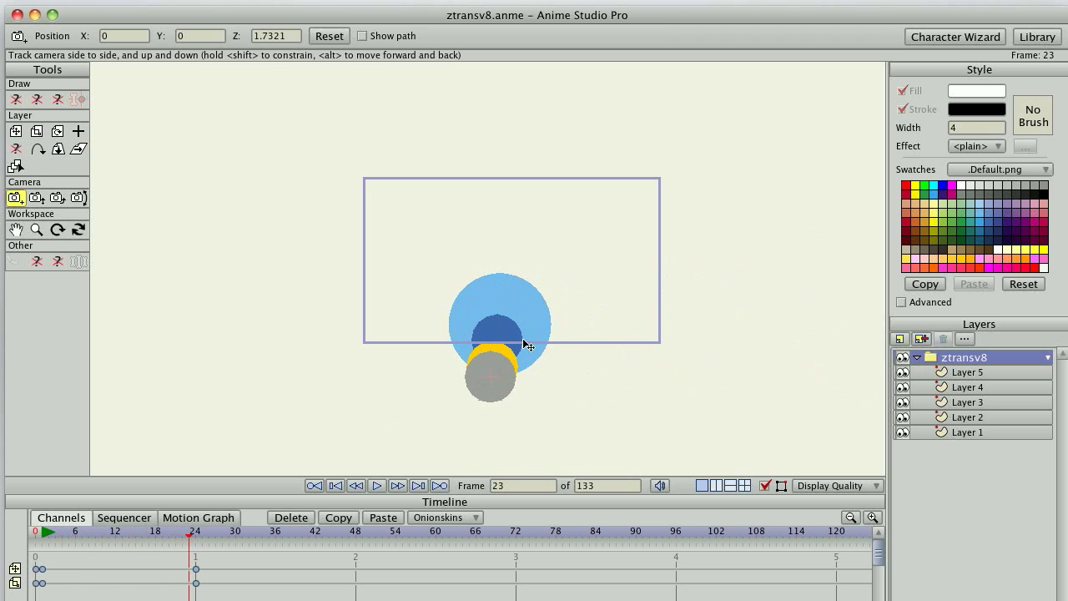
left_click_drag(170, 535, 115, 531)
left_click(195, 531)
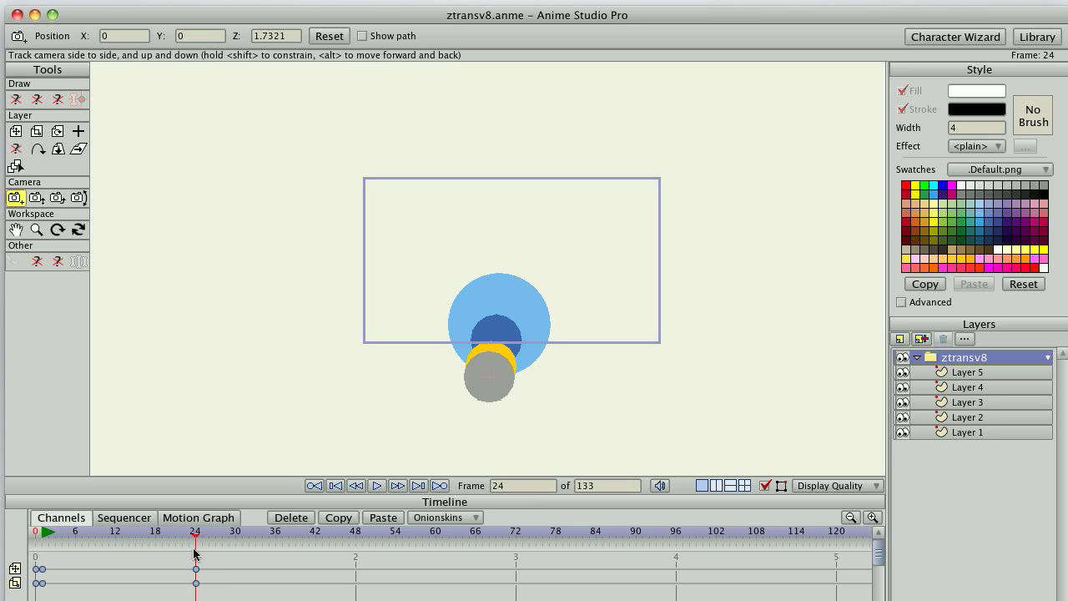
left_click_drag(193, 544, 83, 535)
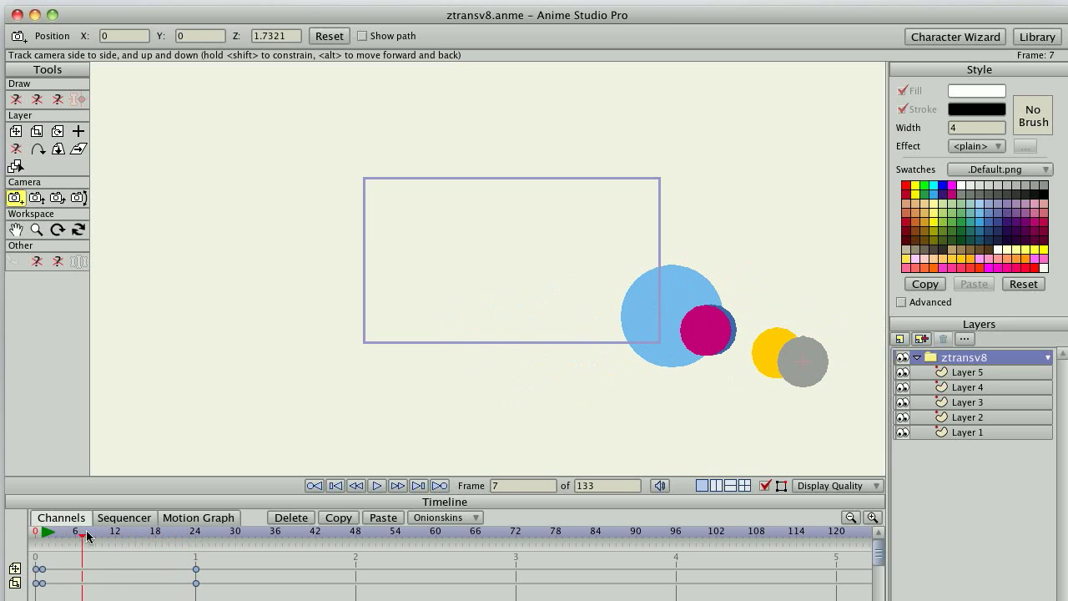